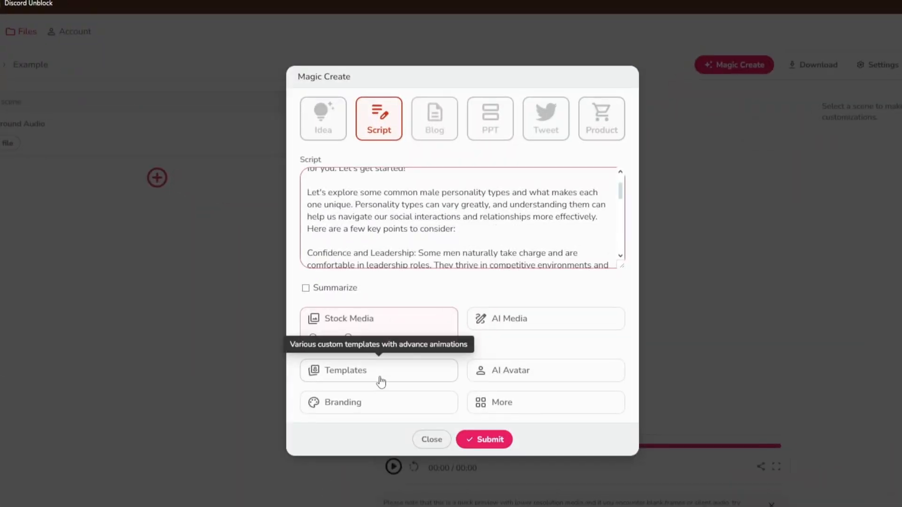
# - Look through the Templates and AI Avatar options for the script video, leaving both turned off
pyautogui.click(379, 379)
pyautogui.click(372, 393)
pyautogui.press('Escape')
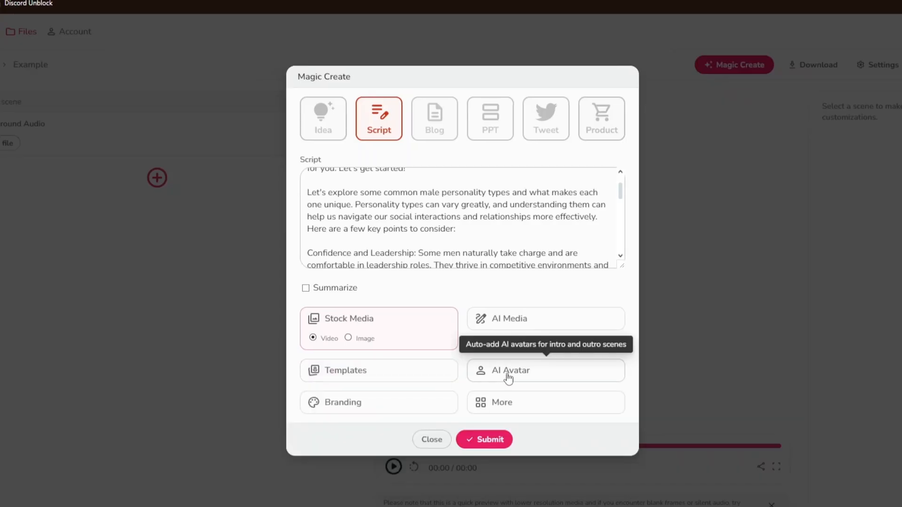
pyautogui.click(509, 377)
pyautogui.scroll(-10, 511, 378)
pyautogui.press('Escape')
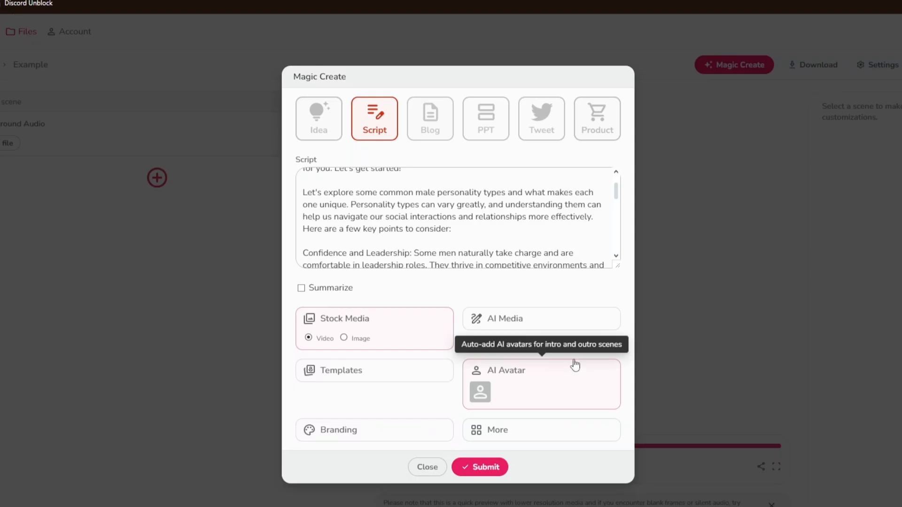
pyautogui.click(575, 365)
# - Generate the video from the script using stock video media, and dismiss the site's notification request
pyautogui.click(488, 440)
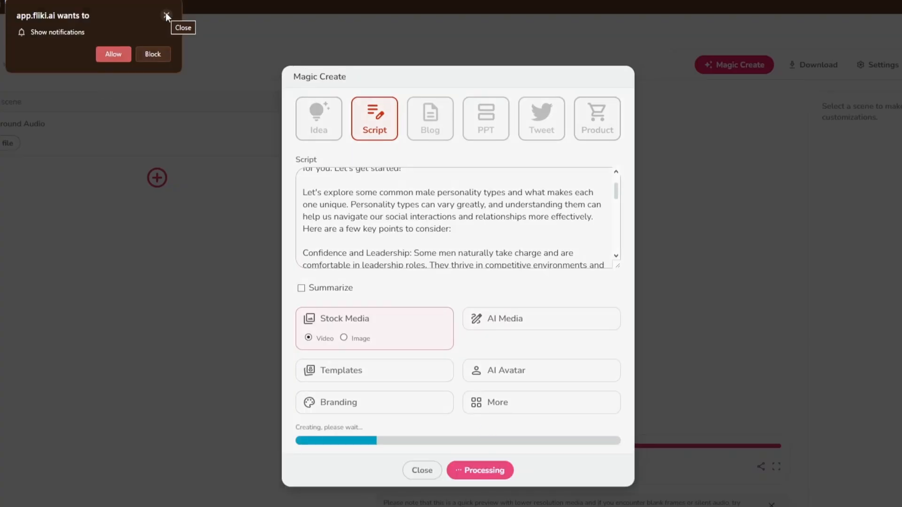
pyautogui.click(166, 17)
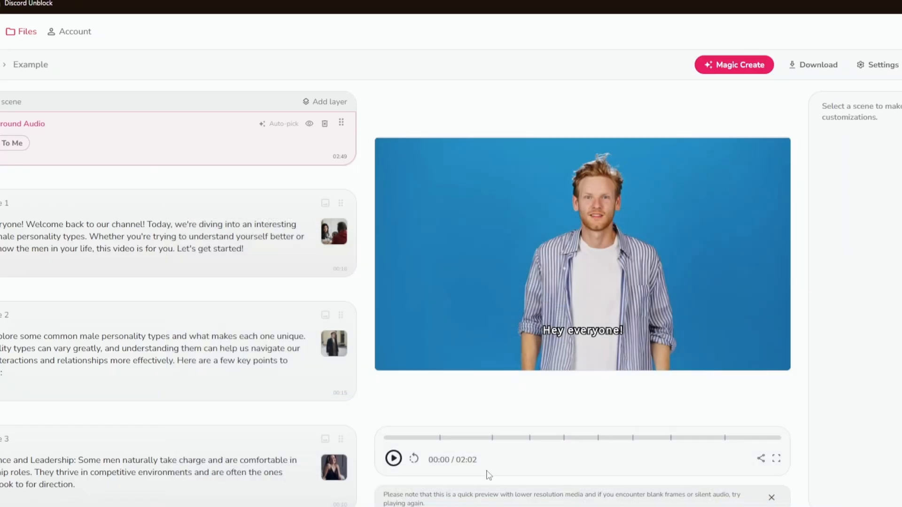
# - Browse the background audio library and replace the current background track with an auto-picked one
pyautogui.click(18, 144)
pyautogui.scroll(-5, 471, 303)
pyautogui.scroll(1, 429, 227)
pyautogui.click(713, 161)
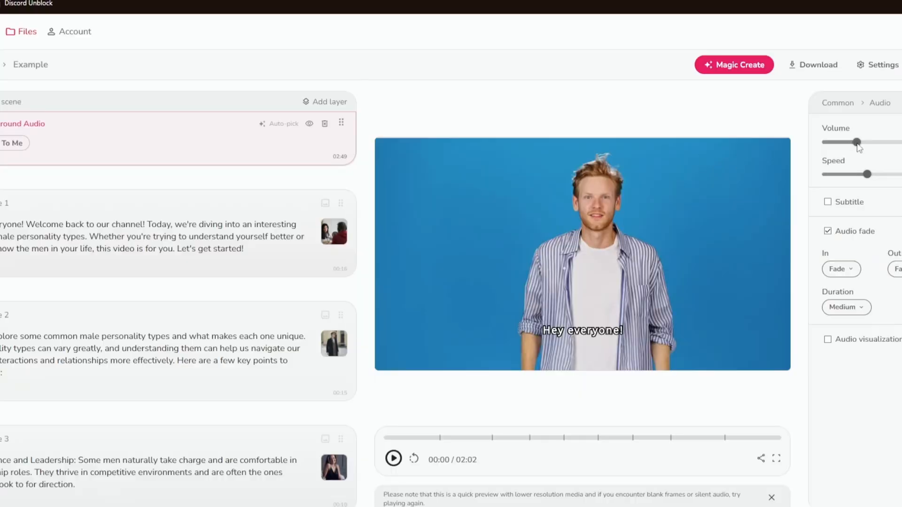
pyautogui.click(278, 124)
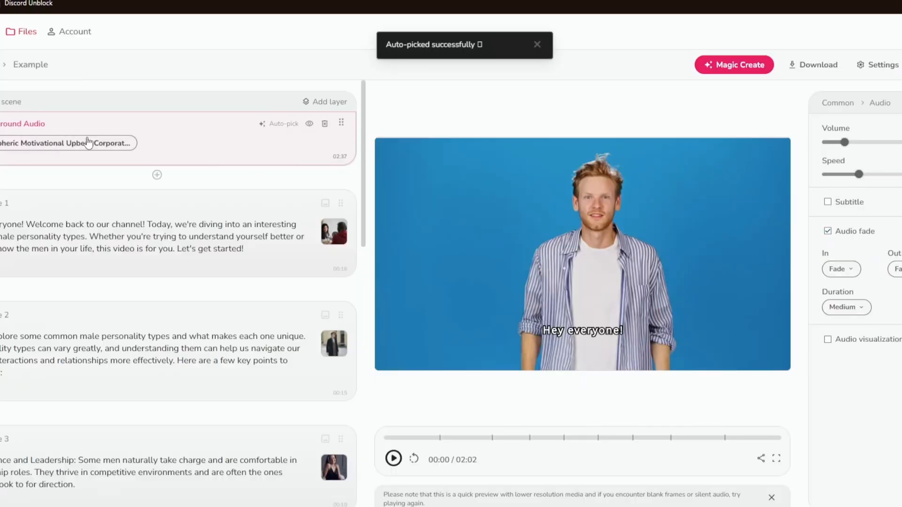
# - Delete the background audio layer and open Scene 1, playing the preview from the start of the video
pyautogui.click(325, 125)
pyautogui.click(101, 187)
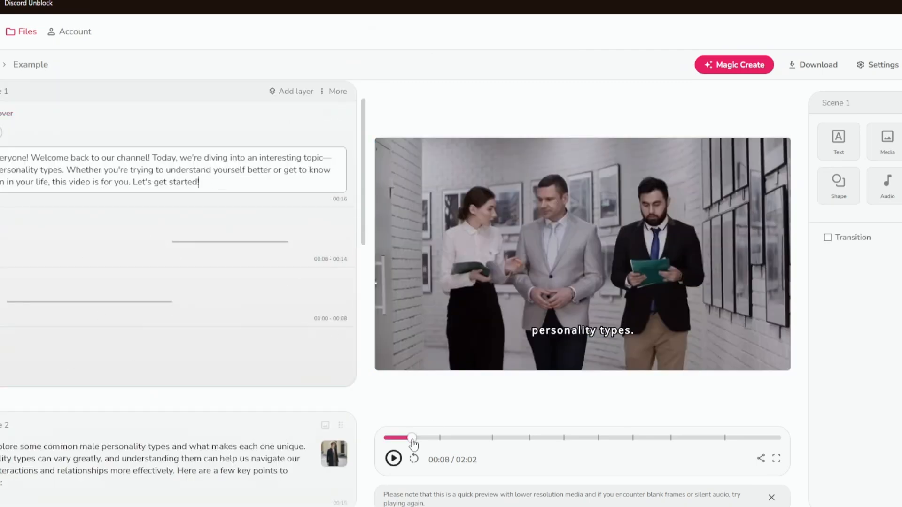
pyautogui.moveTo(412, 438); pyautogui.dragTo(383, 438)
pyautogui.click(393, 458)
pyautogui.click(394, 458)
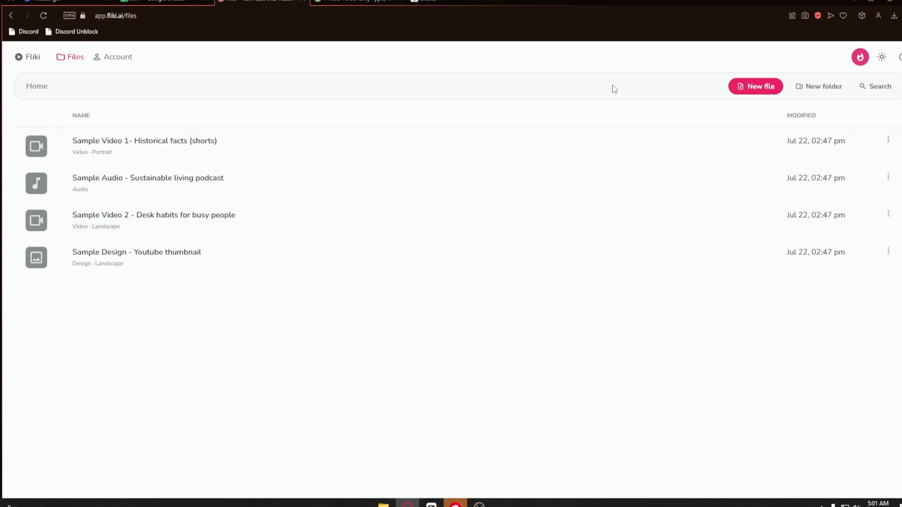
# - View the file types offered for a new file, and play Sample Video 1- Historical facts (shorts) before returning to the file list
pyautogui.click(745, 93)
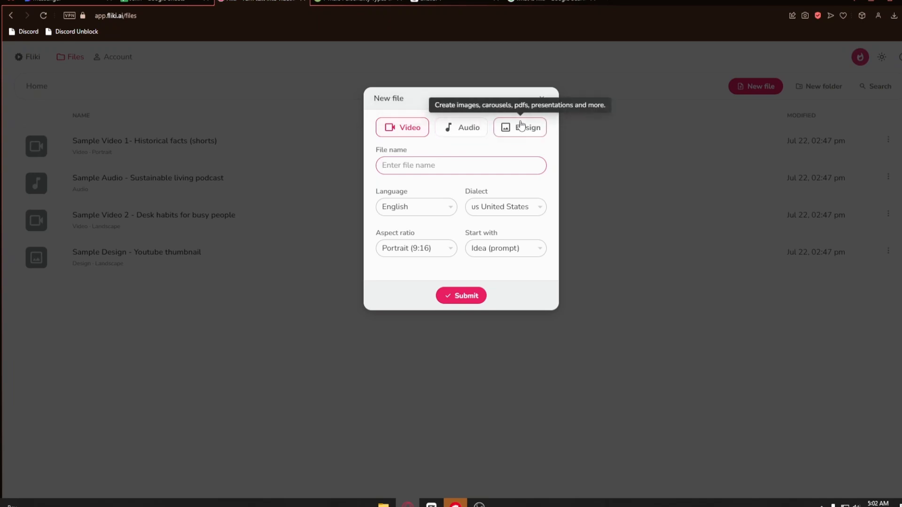
pyautogui.click(231, 113)
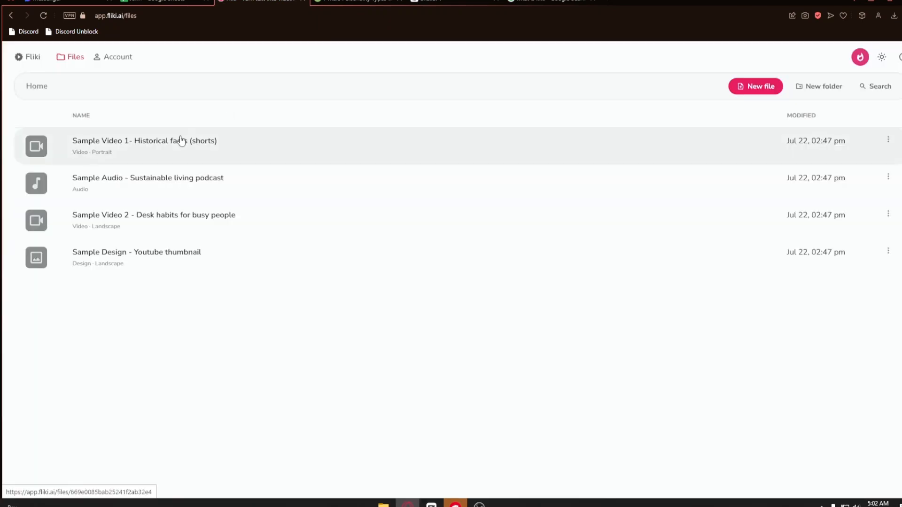
pyautogui.click(181, 141)
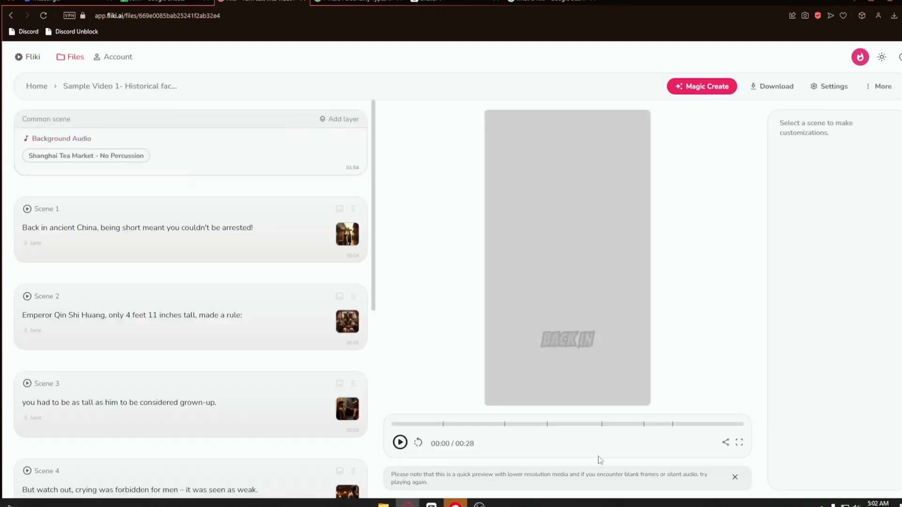
pyautogui.click(400, 442)
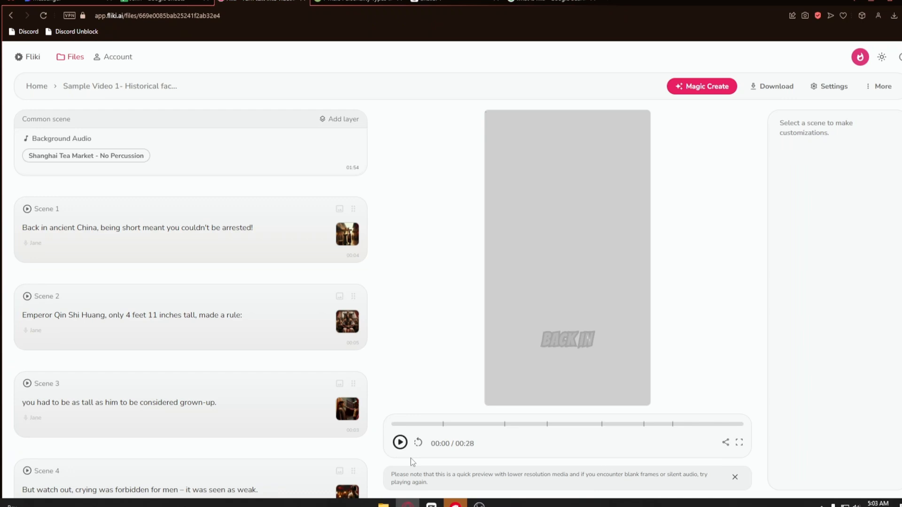
pyautogui.click(26, 62)
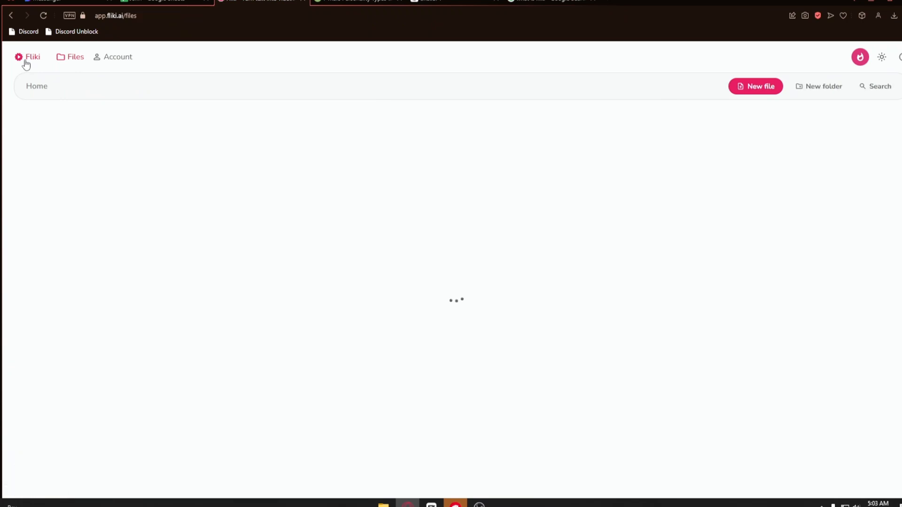
# - Start a new video file named Example, keeping English with the United States dialect, and set its aspect ratio to Landscape (16:9)
pyautogui.click(766, 89)
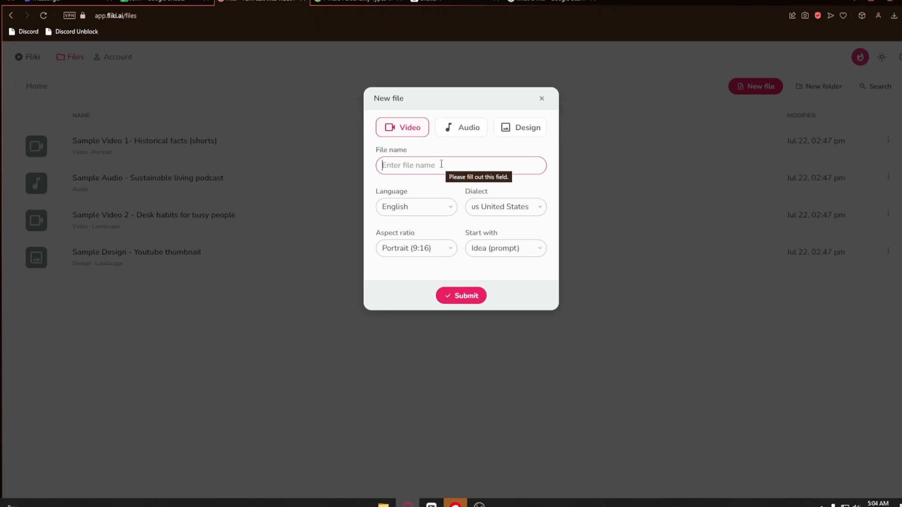
pyautogui.write('Example')
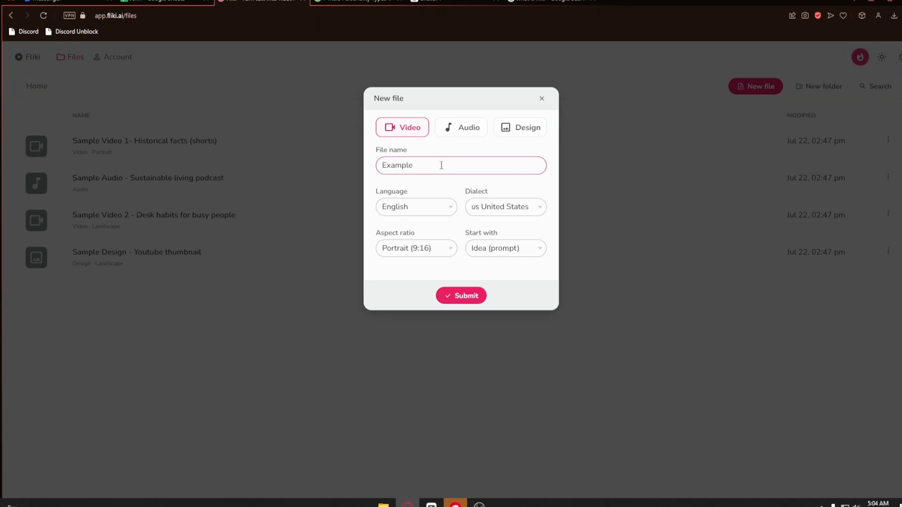
pyautogui.click(430, 210)
pyautogui.click(388, 434)
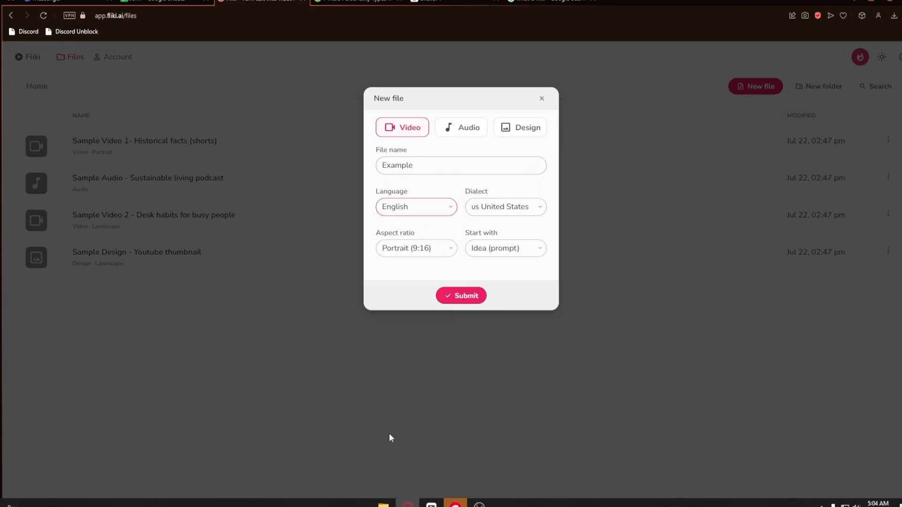
pyautogui.click(498, 208)
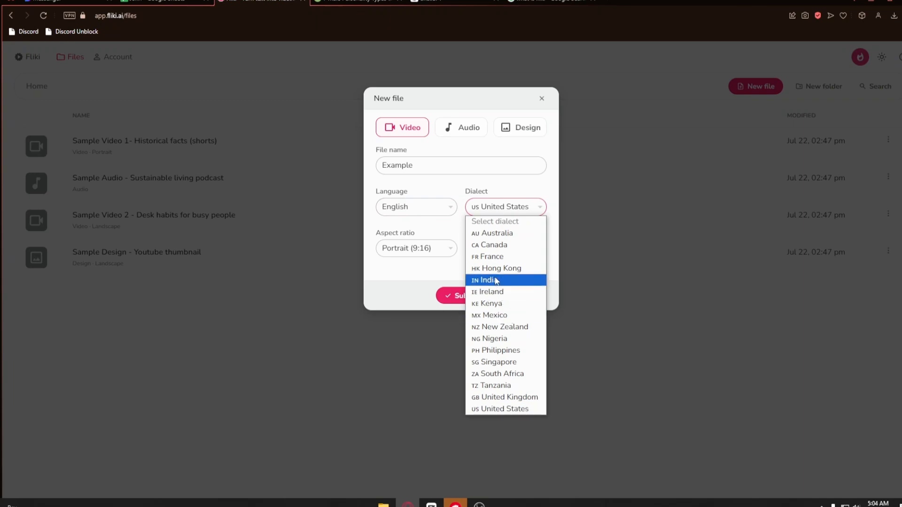
pyautogui.click(429, 276)
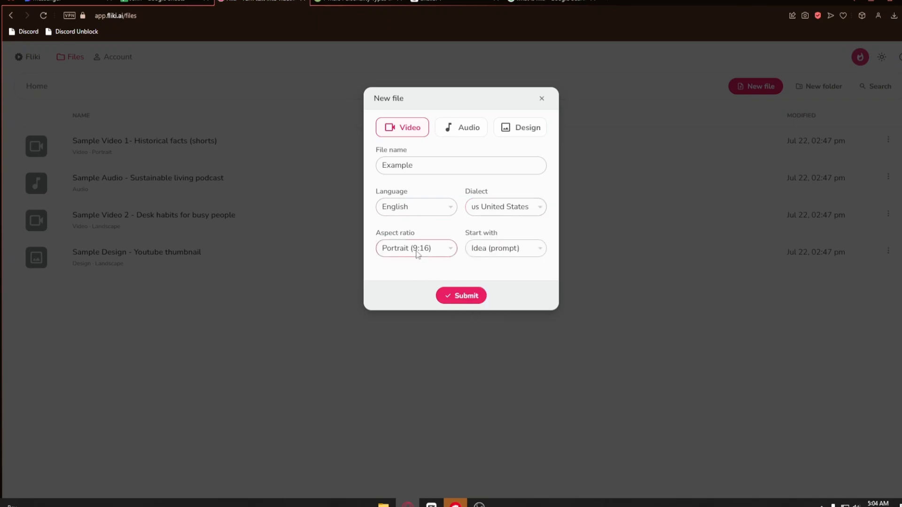
pyautogui.click(418, 252)
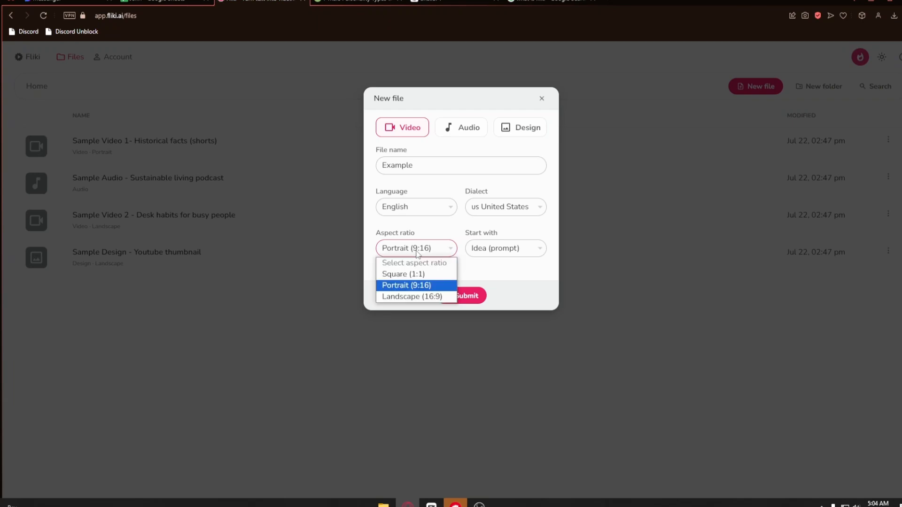
pyautogui.click(431, 297)
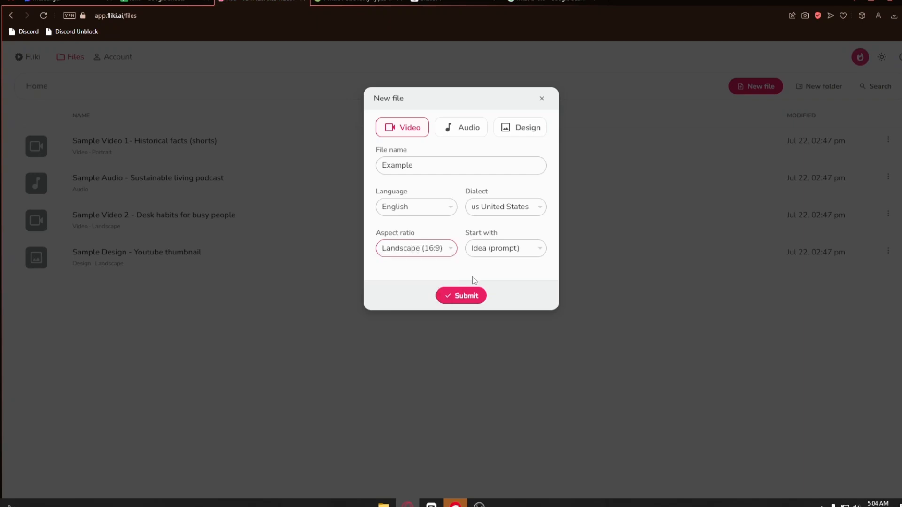
# - Set the new file to start with Script and create it
pyautogui.click(498, 254)
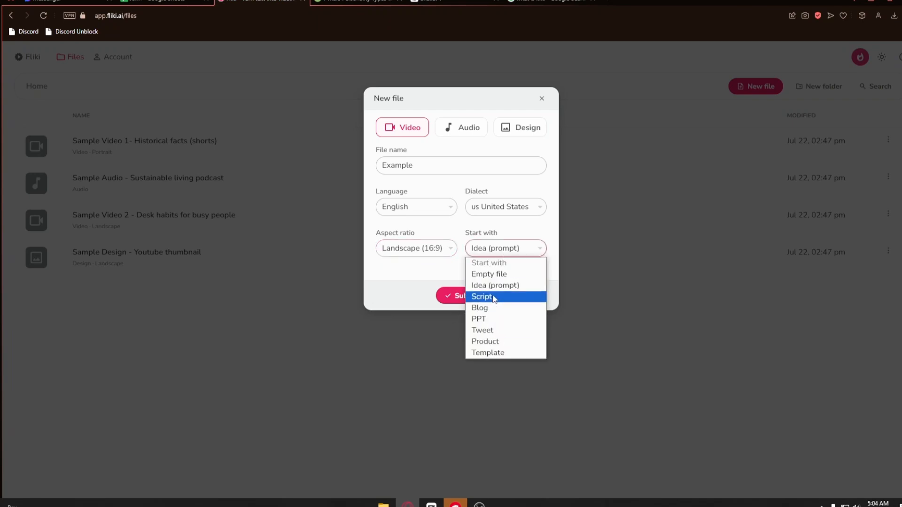
pyautogui.click(489, 253)
pyautogui.click(489, 252)
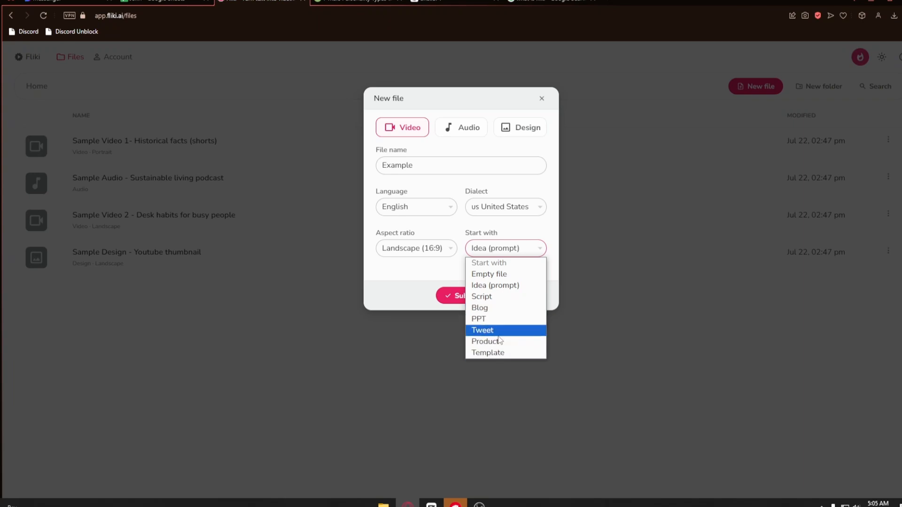
pyautogui.click(502, 297)
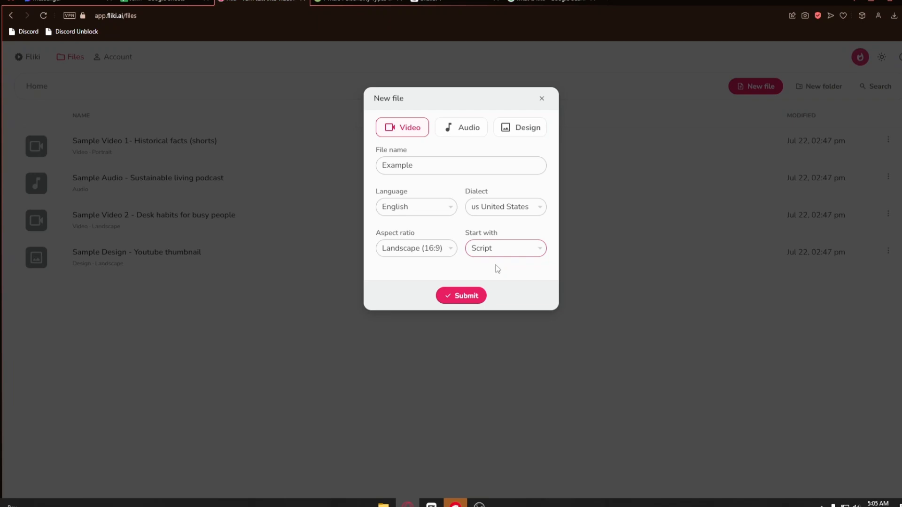
pyautogui.click(467, 297)
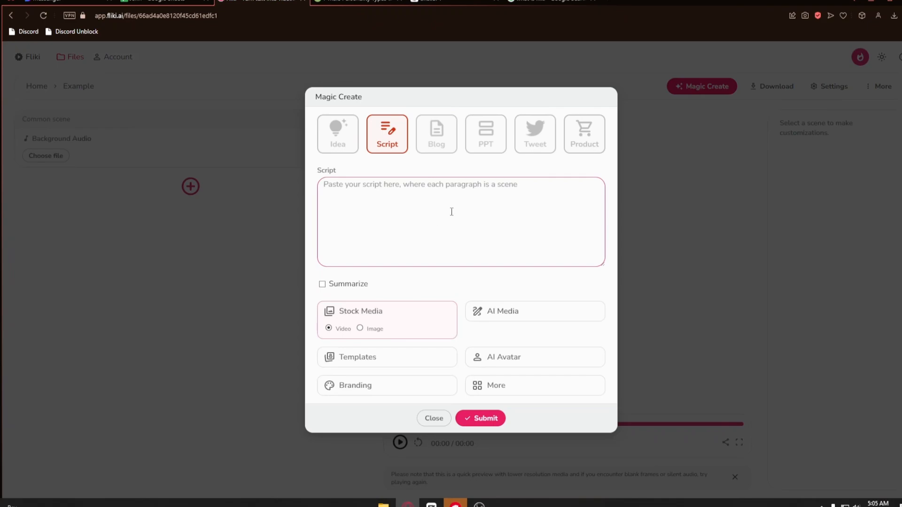
# - Switch to the wikiHow article on male personality types, copy its link, and go to ChatGPT
pyautogui.click(359, 4)
pyautogui.scroll(-5, 342, 230)
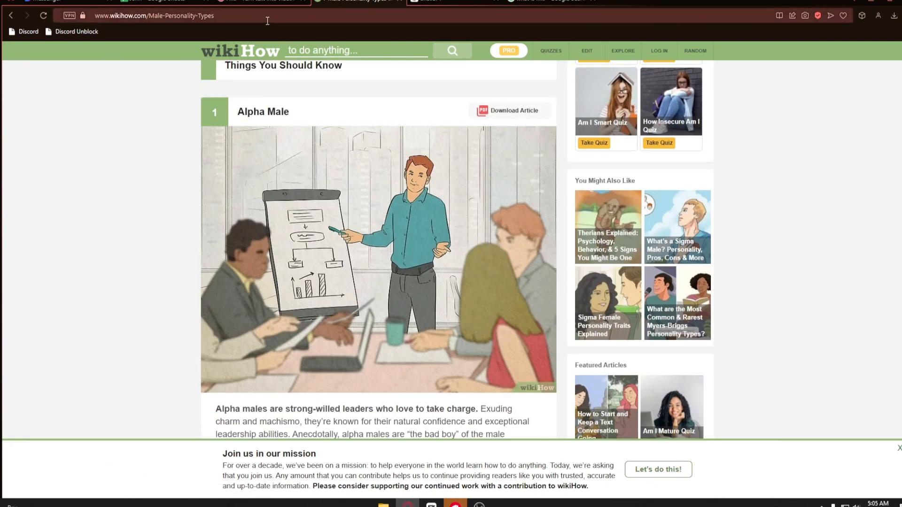
pyautogui.click(476, 5)
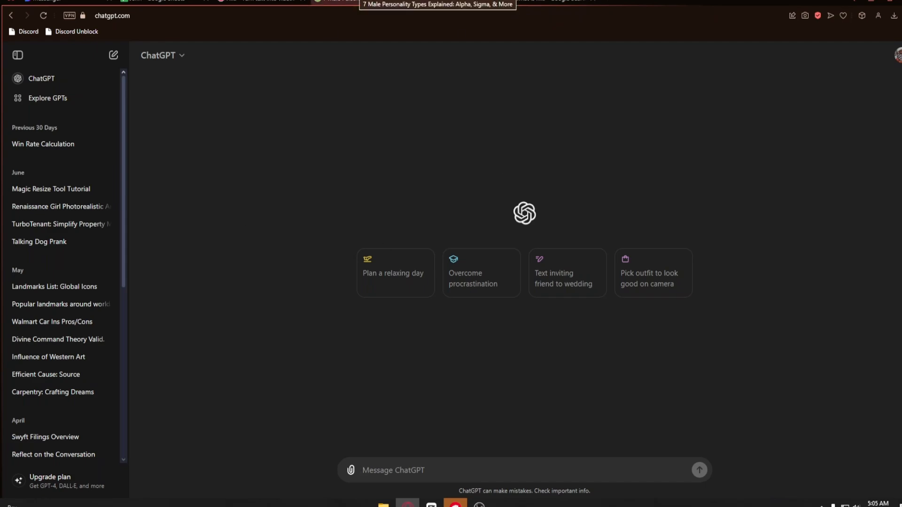
pyautogui.click(358, 4)
pyautogui.click(470, 2)
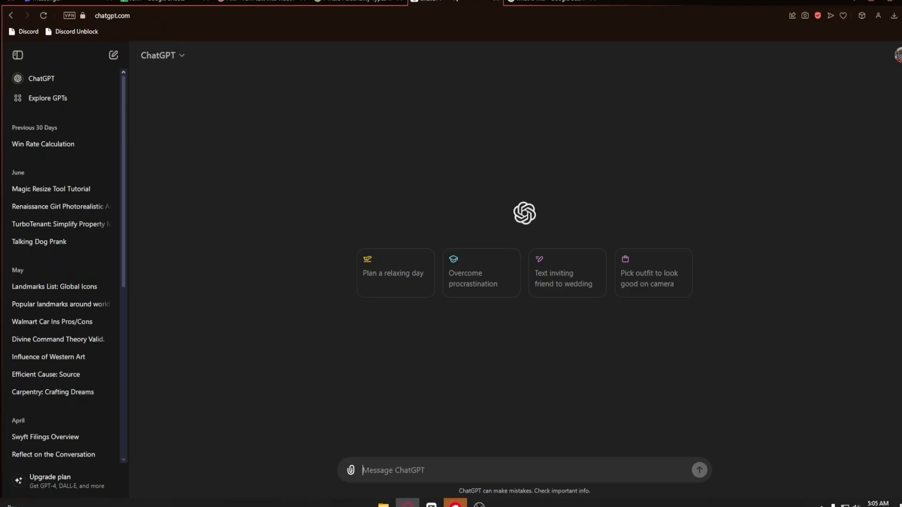
pyautogui.write('https://www.wikihow.com/Male-Personality-Types')
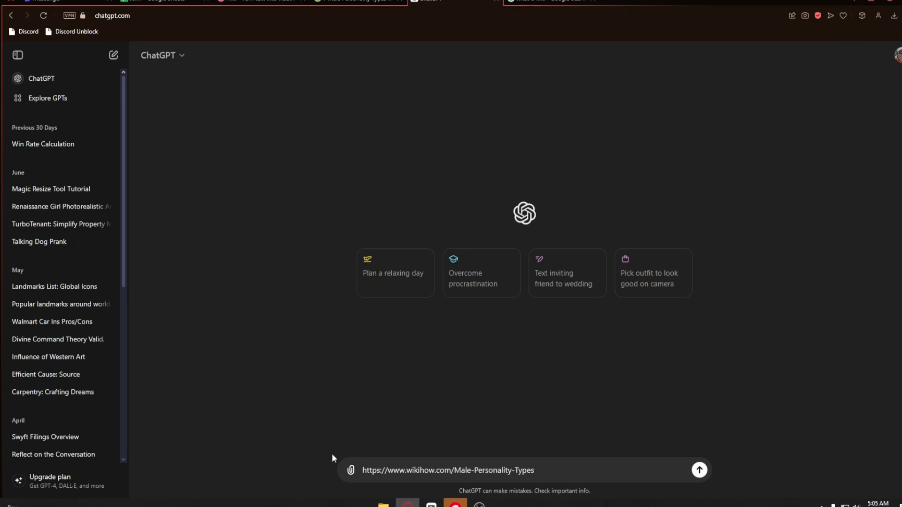
pyautogui.write('create a youtube video script about t')
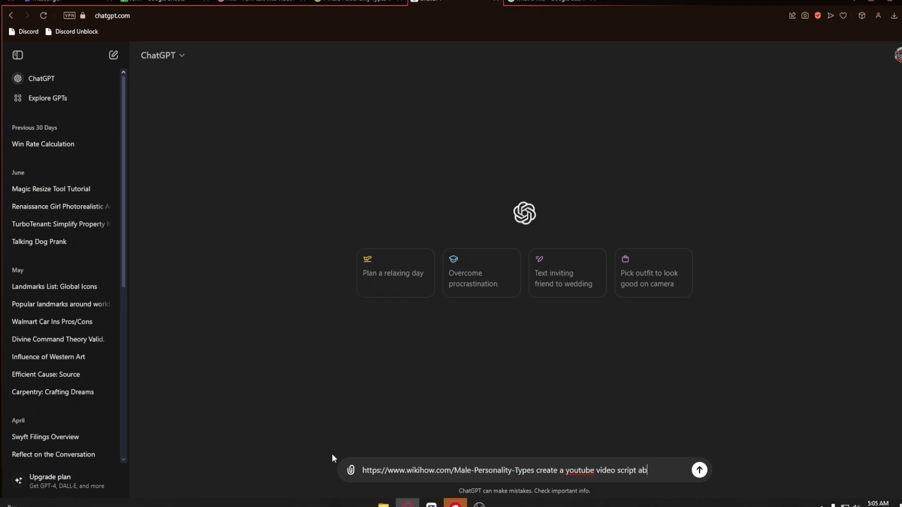
pyautogui.write('his li')
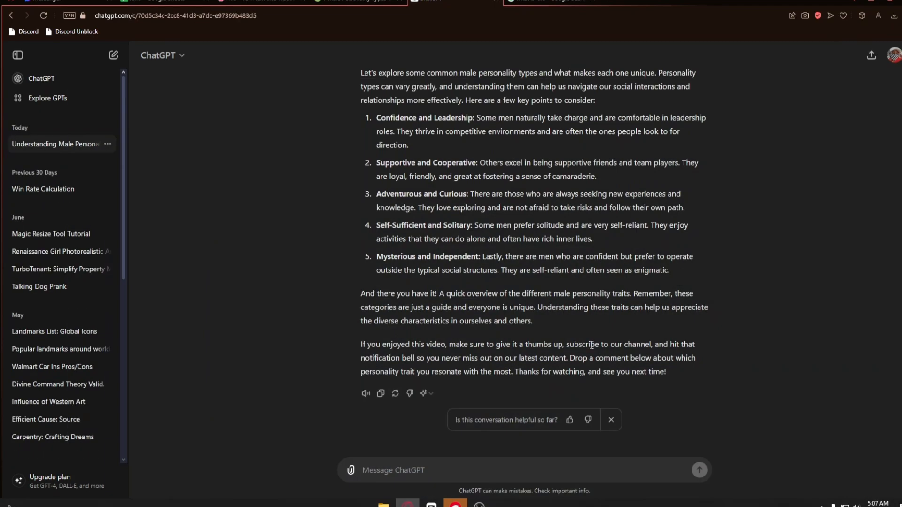
# - Copy the bare script without its title from ChatGPT's answer and paste it into the Script field in Fliki's Magic Create dialog
pyautogui.scroll(3, 592, 345)
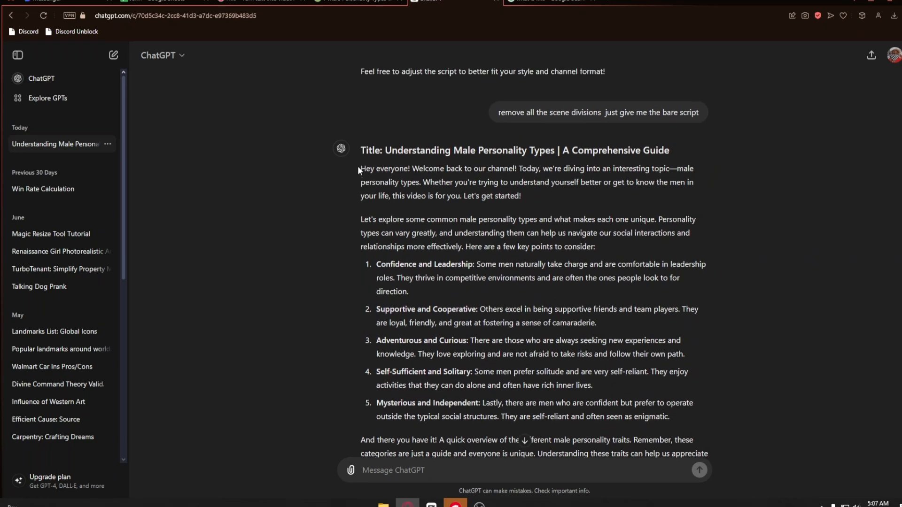
pyautogui.moveTo(357, 165); pyautogui.dragTo(660, 368)
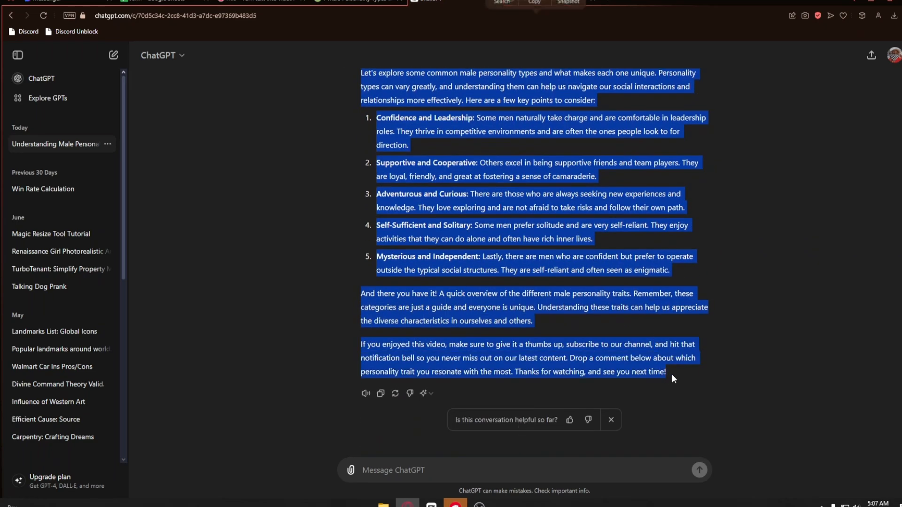
pyautogui.click(261, 3)
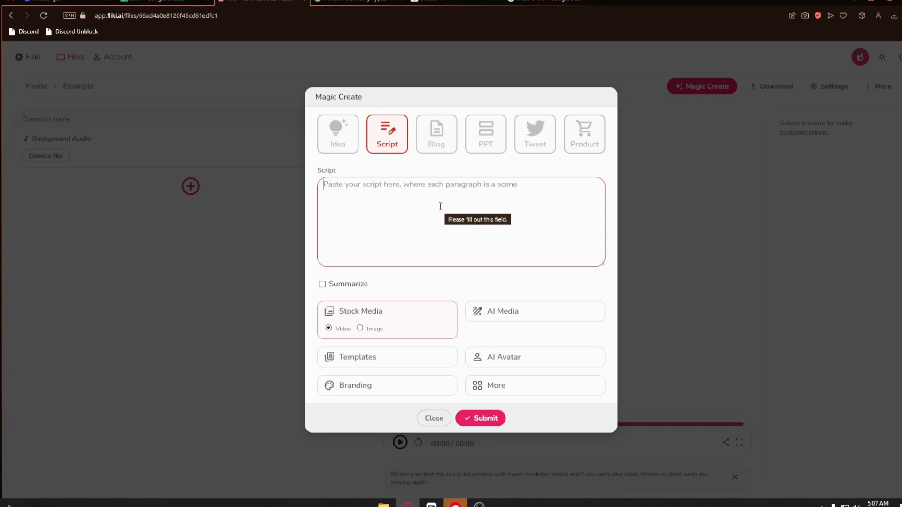
pyautogui.hotkey('ctrl', 'v')
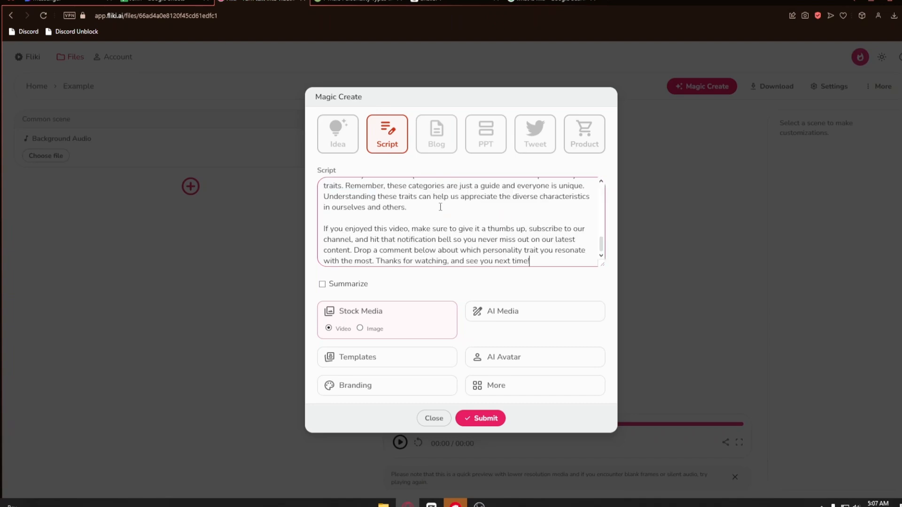
pyautogui.scroll(10, 440, 207)
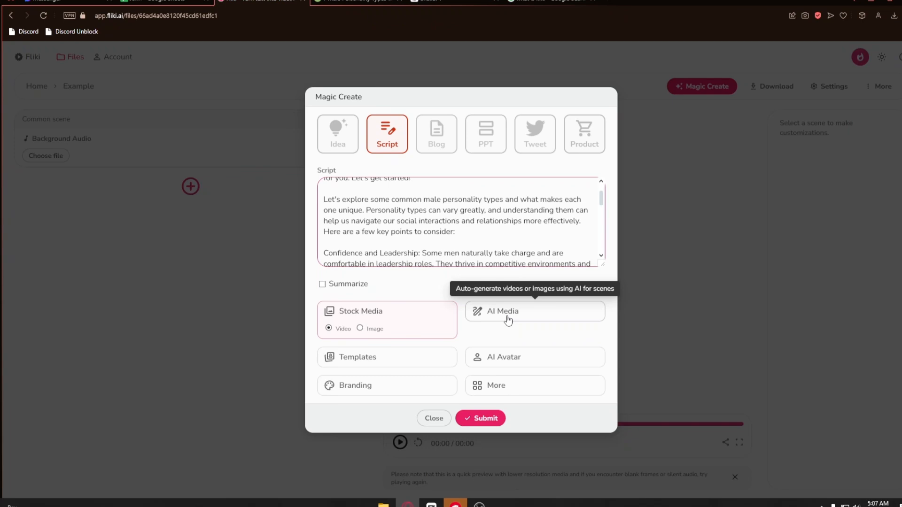
# - Look through the landscape templates offered in Magic Create and leave templates switched off
pyautogui.click(389, 367)
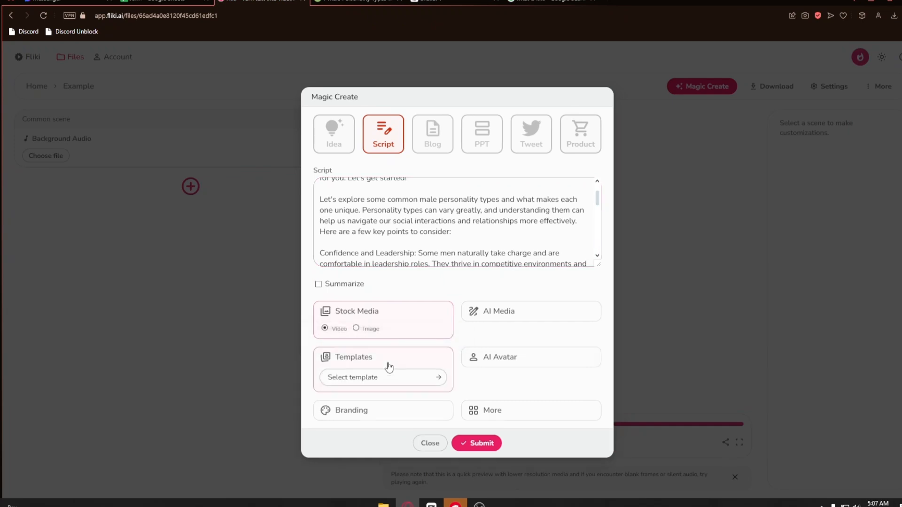
pyautogui.click(391, 376)
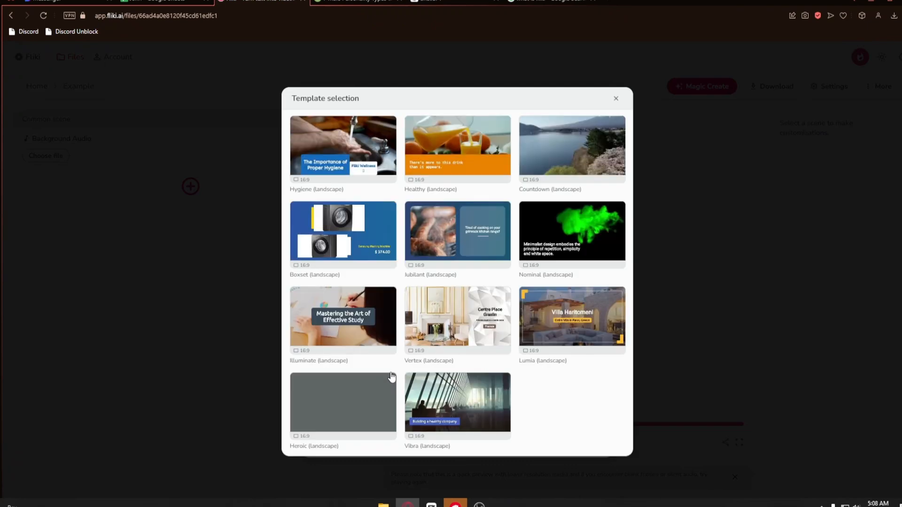
pyautogui.click(616, 97)
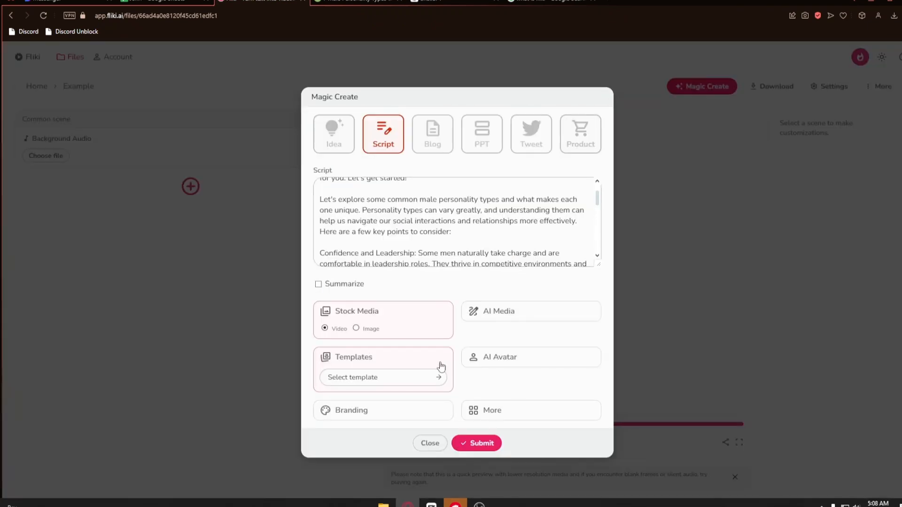
pyautogui.click(443, 365)
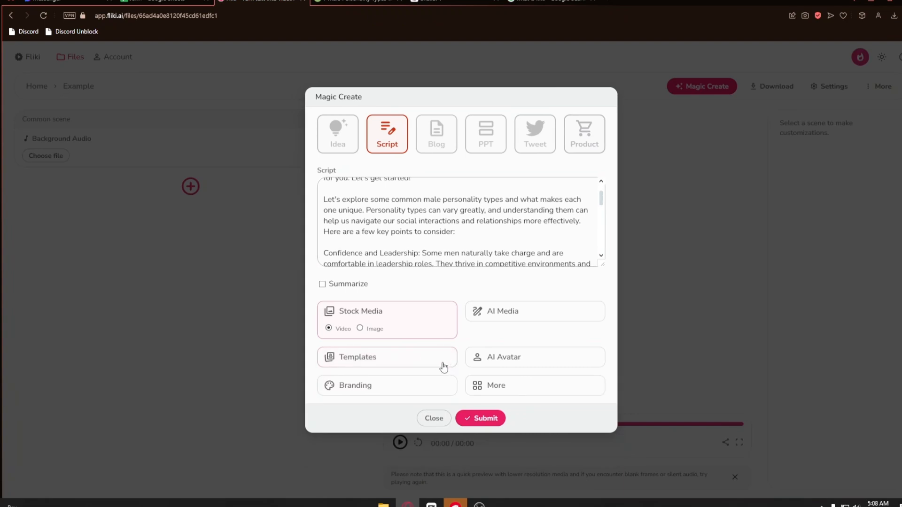
# - Browse the stock AI avatars for intro and outro scenes in Magic Create and leave the avatar option off
pyautogui.click(502, 363)
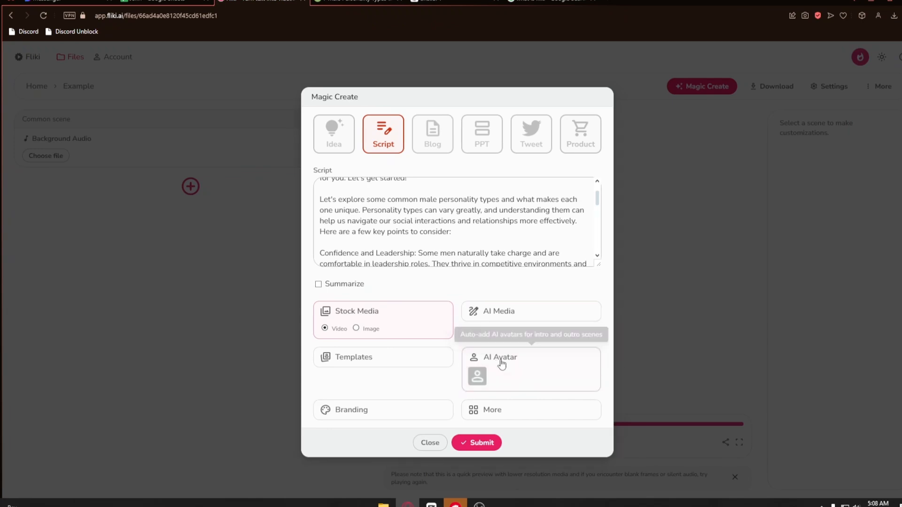
pyautogui.click(480, 378)
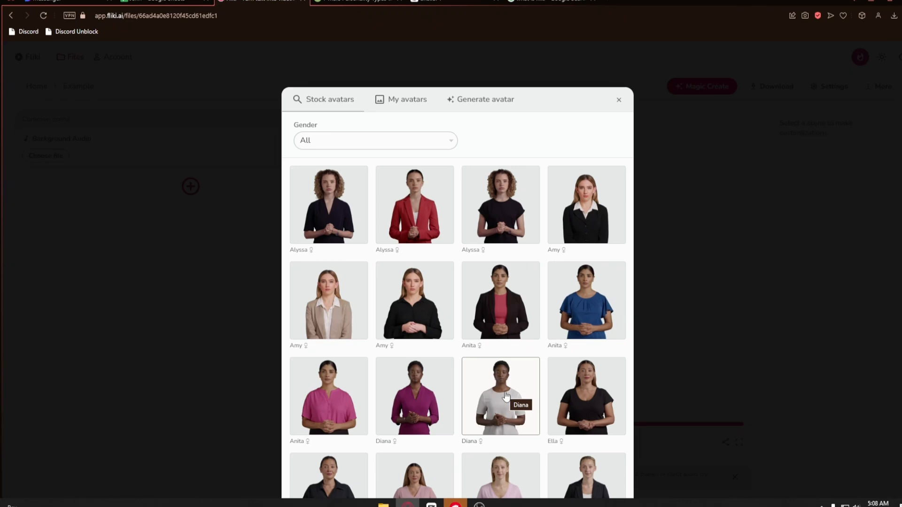
pyautogui.scroll(-2, 507, 397)
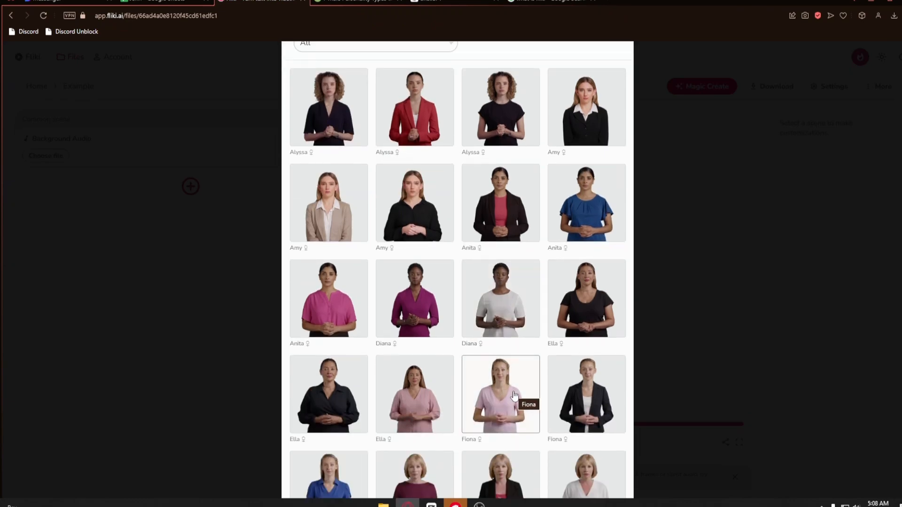
pyautogui.scroll(-1, 515, 396)
pyautogui.scroll(-4, 514, 397)
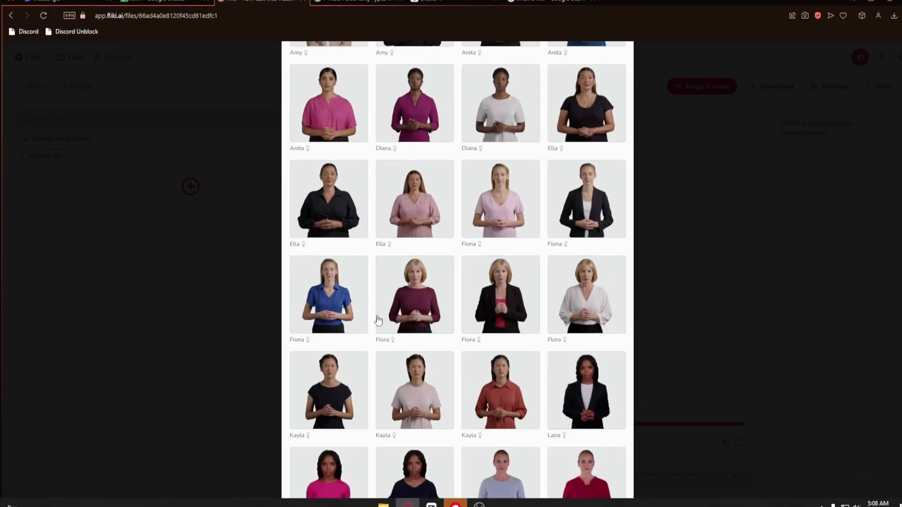
pyautogui.scroll(-1, 531, 352)
pyautogui.scroll(-8, 537, 362)
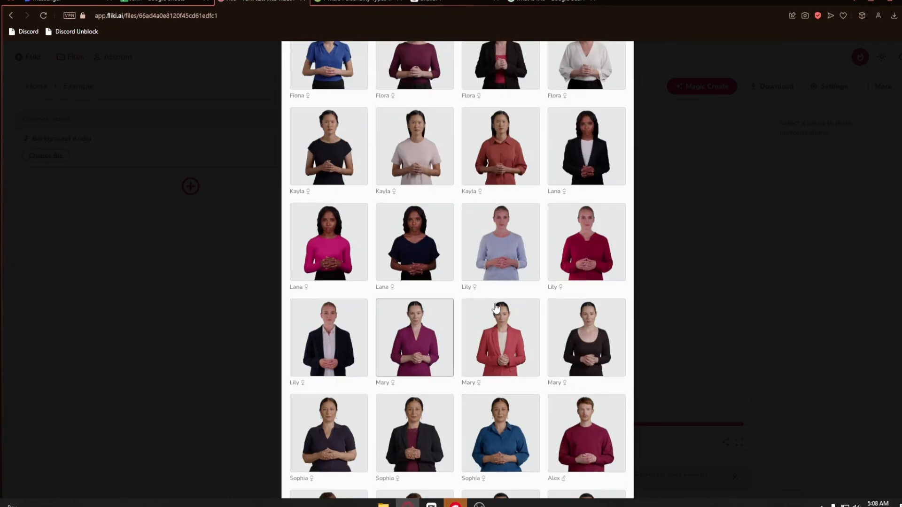
pyautogui.scroll(-3, 507, 365)
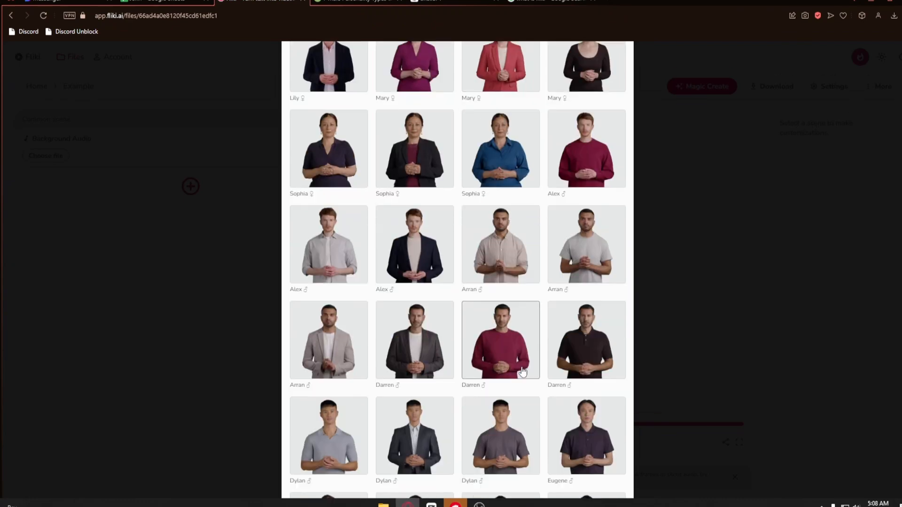
pyautogui.click(637, 359)
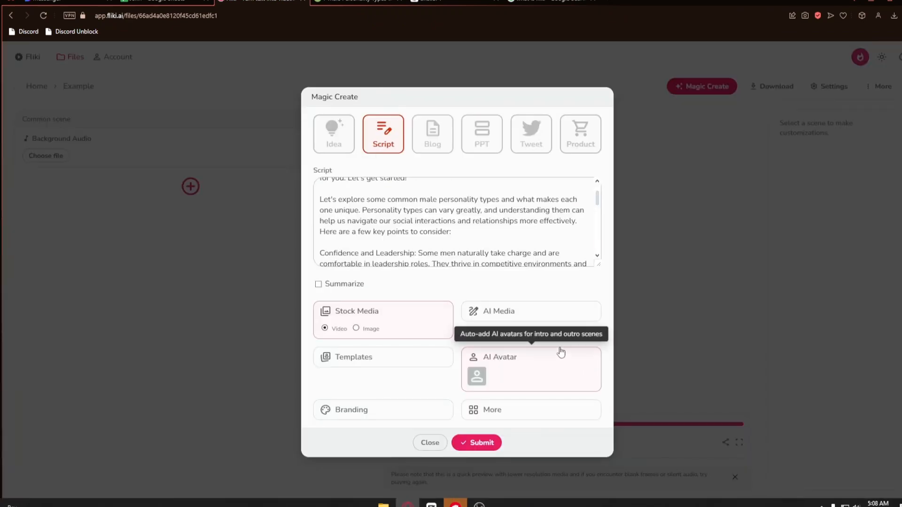
pyautogui.click(508, 361)
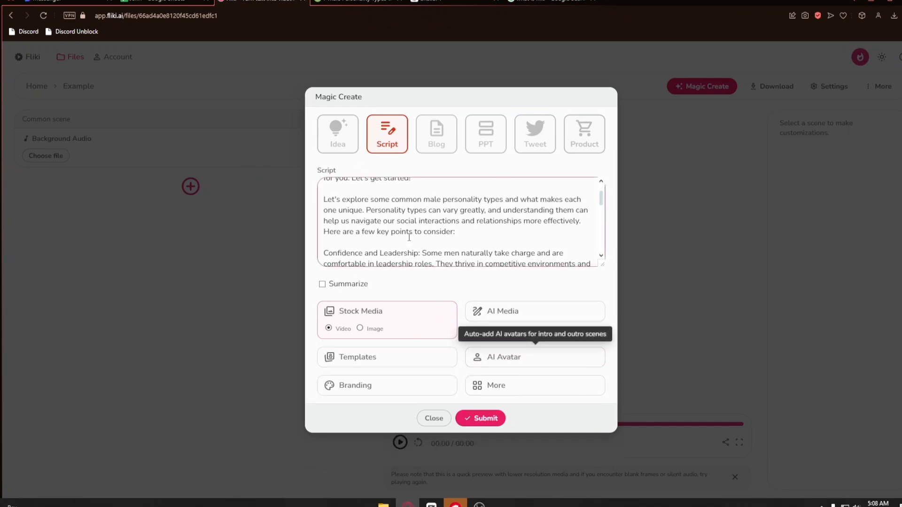
# - Check the account's branding page, return to Magic Create and submit the script with stock video as the media
pyautogui.click(394, 391)
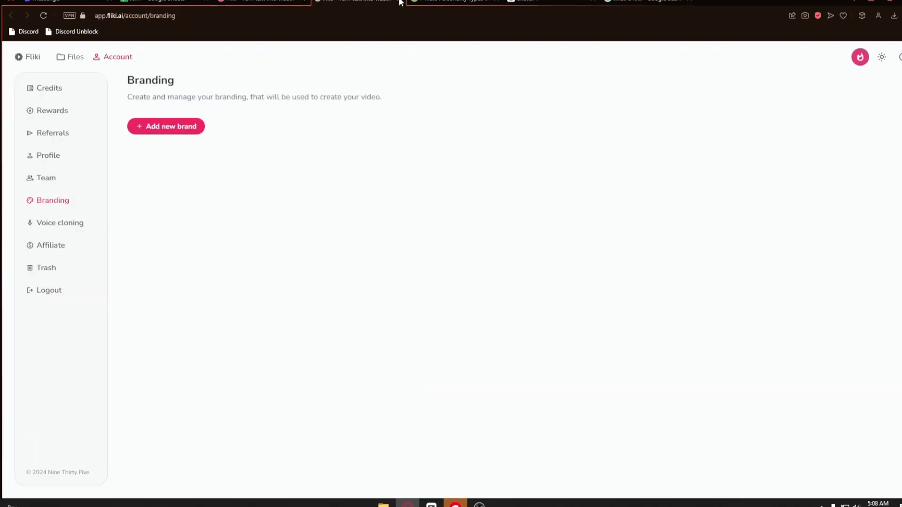
pyautogui.click(399, 2)
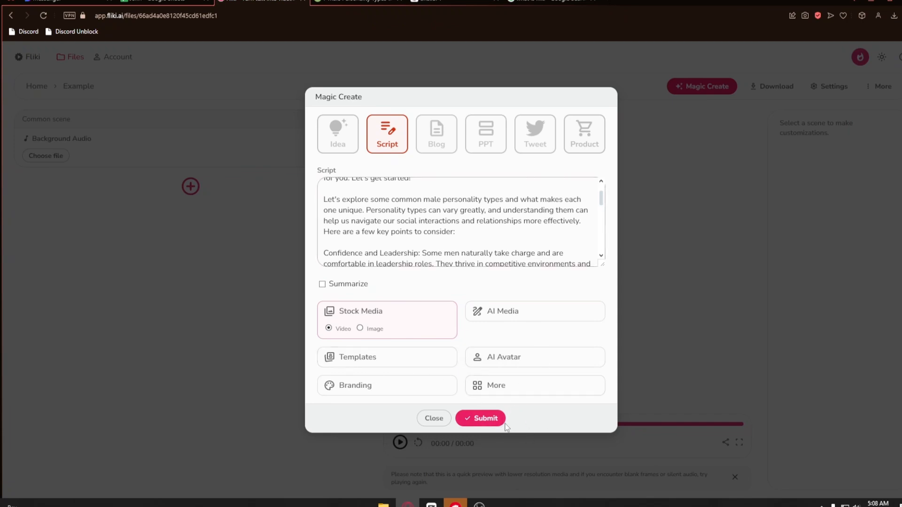
pyautogui.click(488, 419)
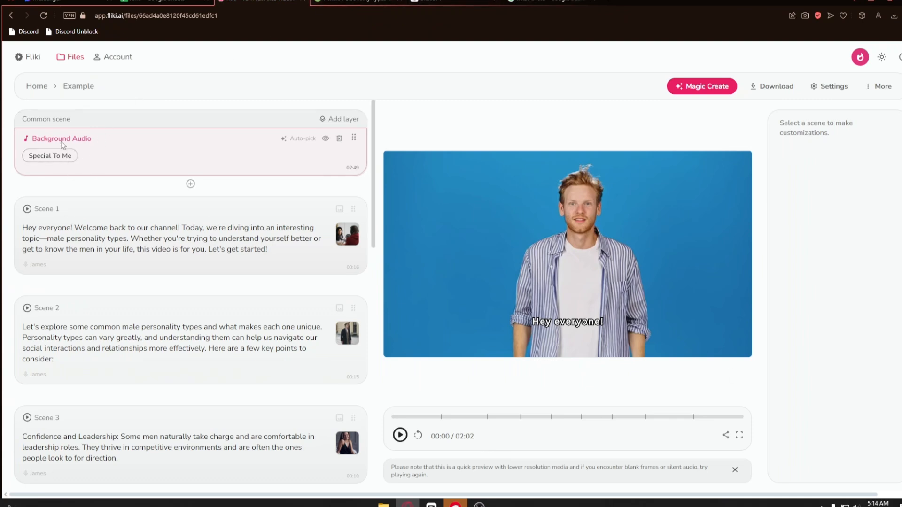
# - Browse the stock music library for the common scene's background audio and close it without choosing a track
pyautogui.click(71, 155)
pyautogui.click(72, 155)
pyautogui.scroll(-6, 432, 233)
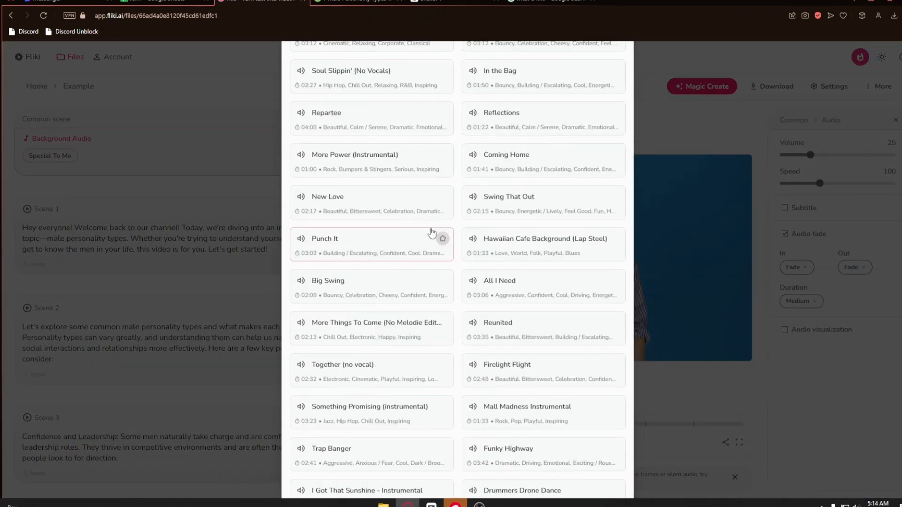
pyautogui.scroll(3, 432, 234)
pyautogui.scroll(3, 432, 234)
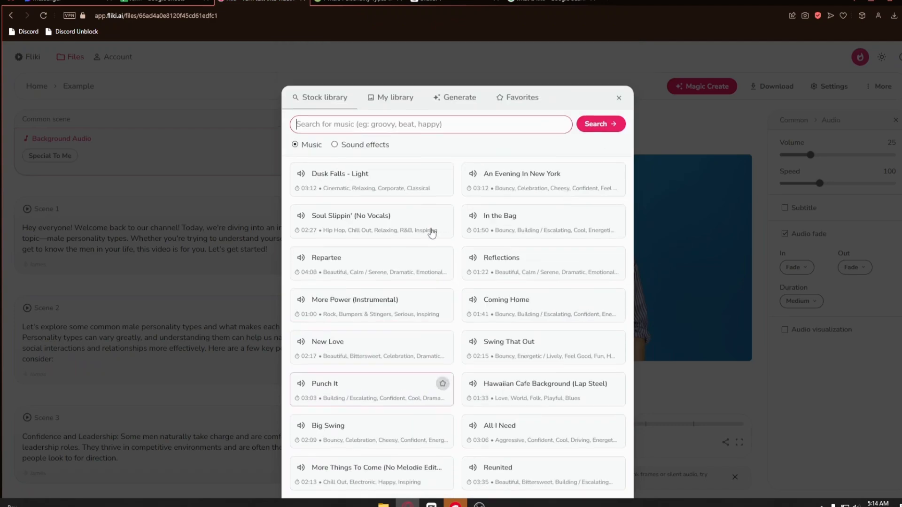
pyautogui.click(684, 168)
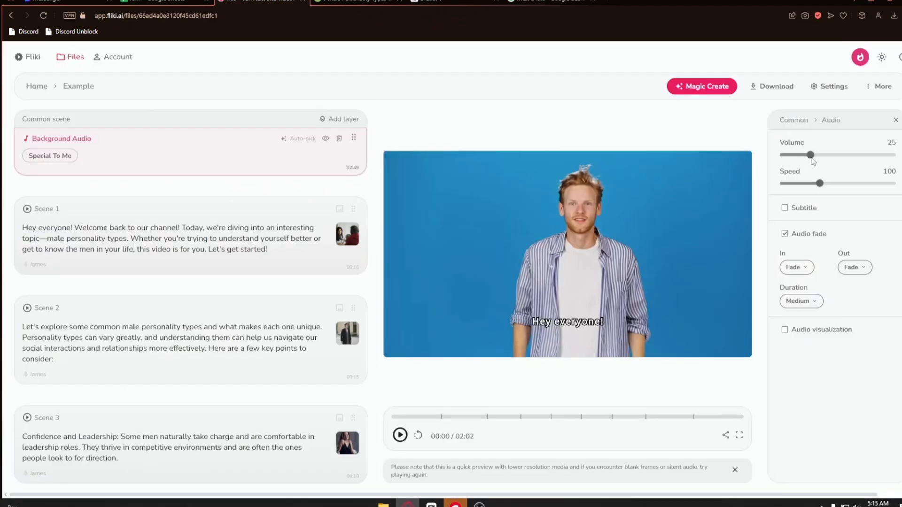
# - Set the background audio's volume to 15 and speed to 90, and auto-pick a different track
pyautogui.moveTo(812, 160); pyautogui.dragTo(812, 183)
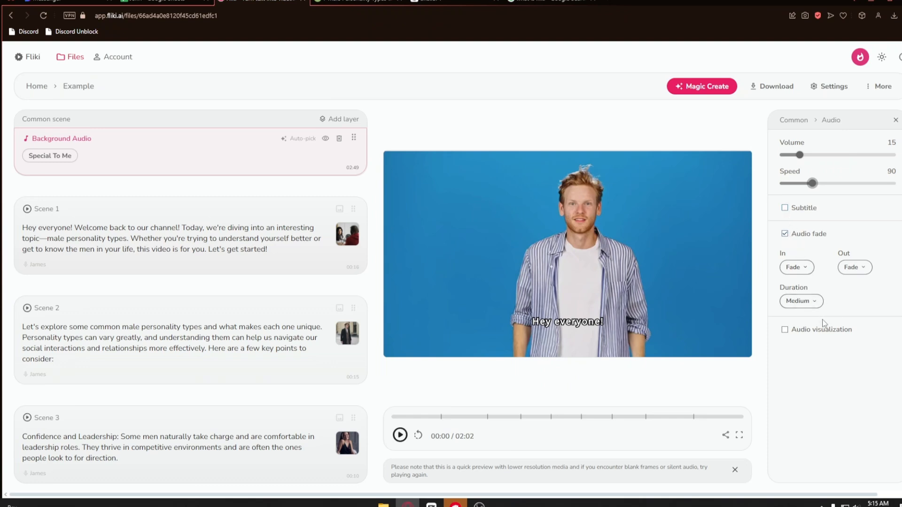
pyautogui.click(299, 140)
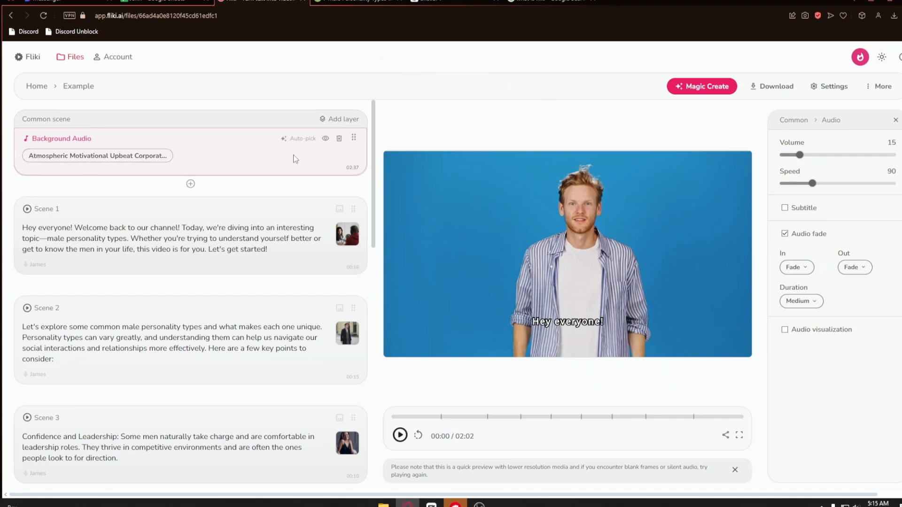
# - Delete the background audio layer from the common scene and confirm the deletion
pyautogui.click(339, 139)
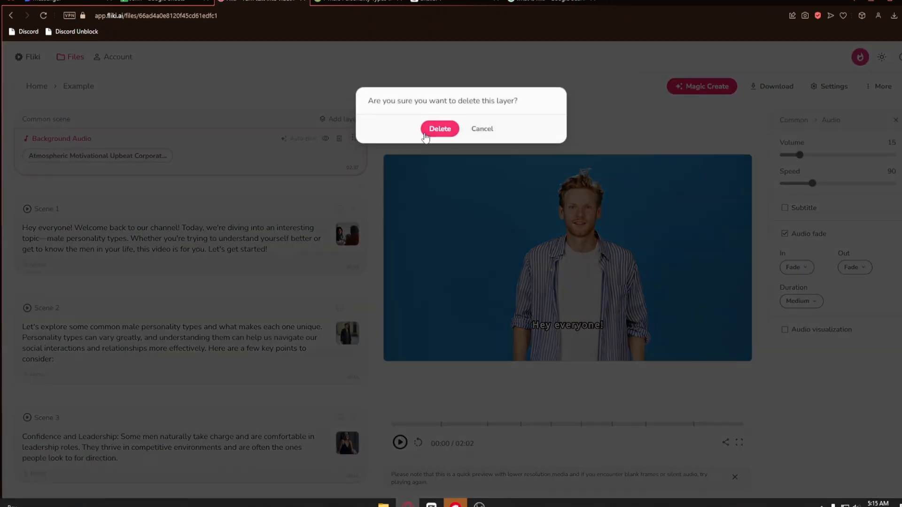
pyautogui.click(437, 129)
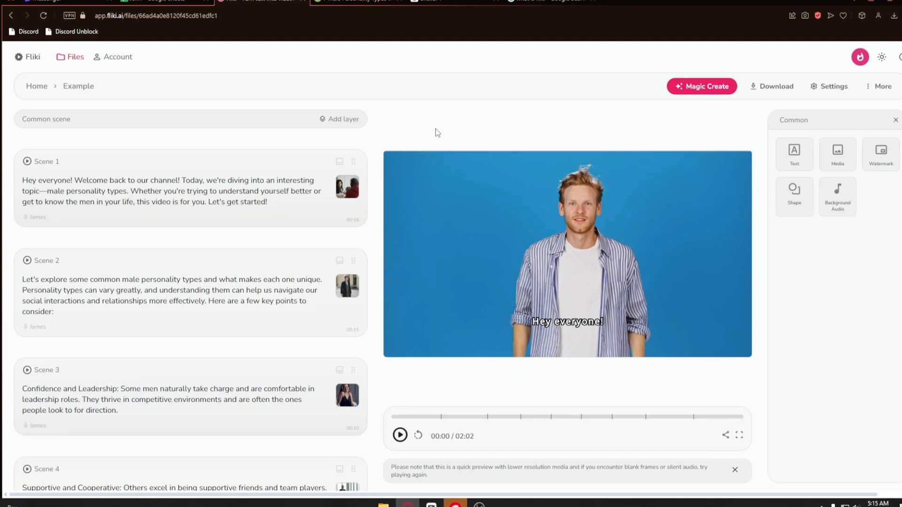
# - Expand Scene 1 to review its voiceover and media layers, and preview the scene from the start of the video
pyautogui.click(84, 173)
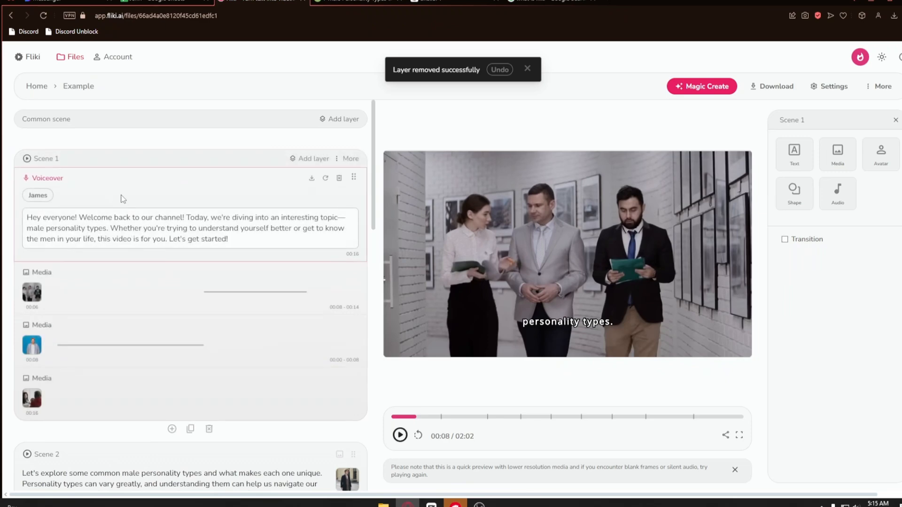
pyautogui.scroll(-2, 87, 169)
pyautogui.scroll(1, 139, 176)
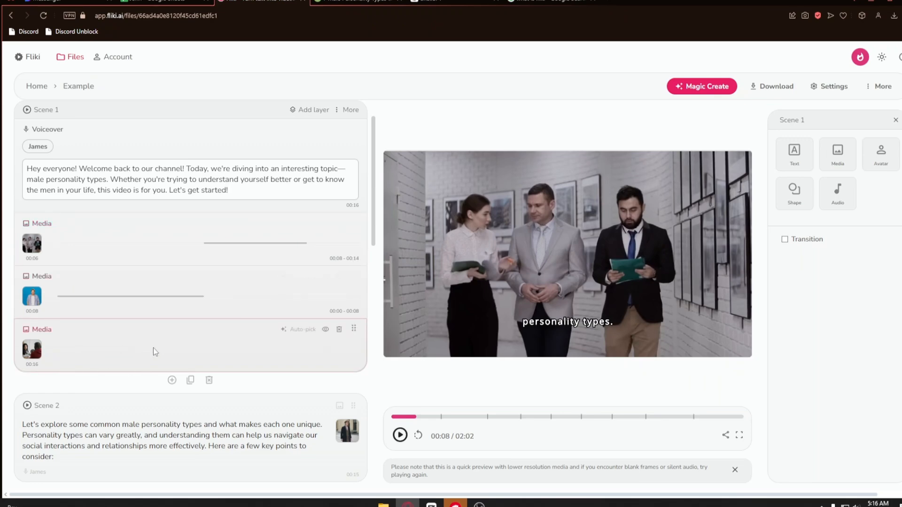
pyautogui.click(418, 436)
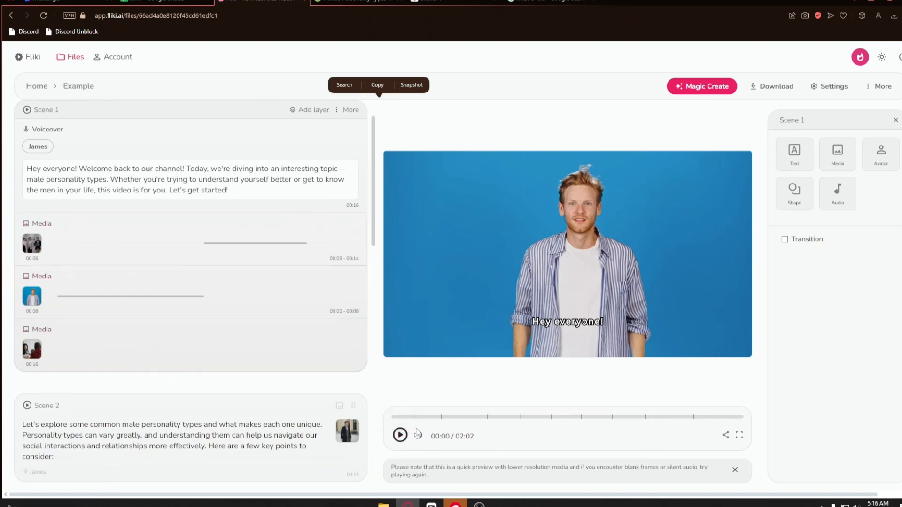
pyautogui.click(402, 438)
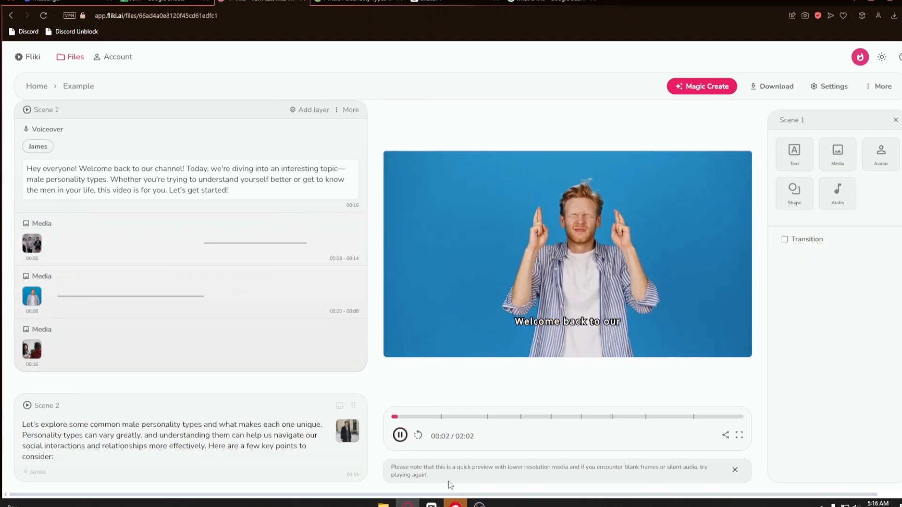
pyautogui.click(411, 419)
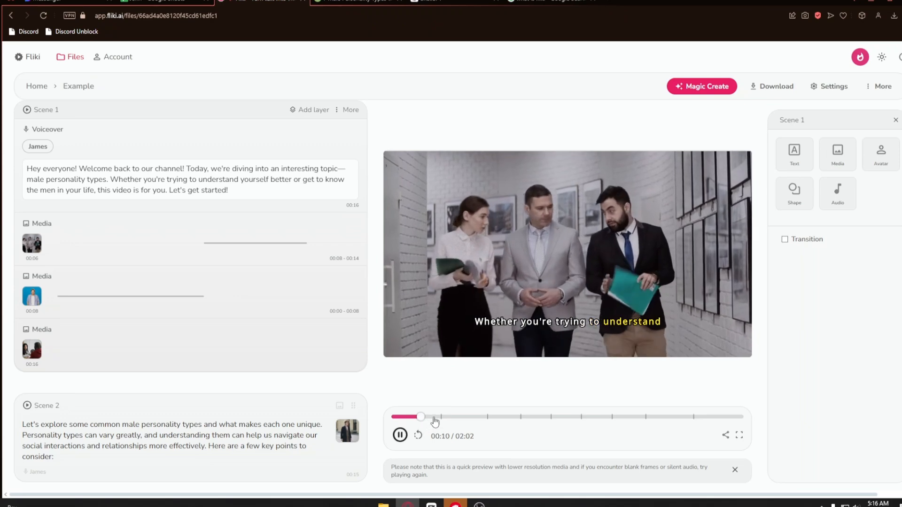
pyautogui.click(436, 423)
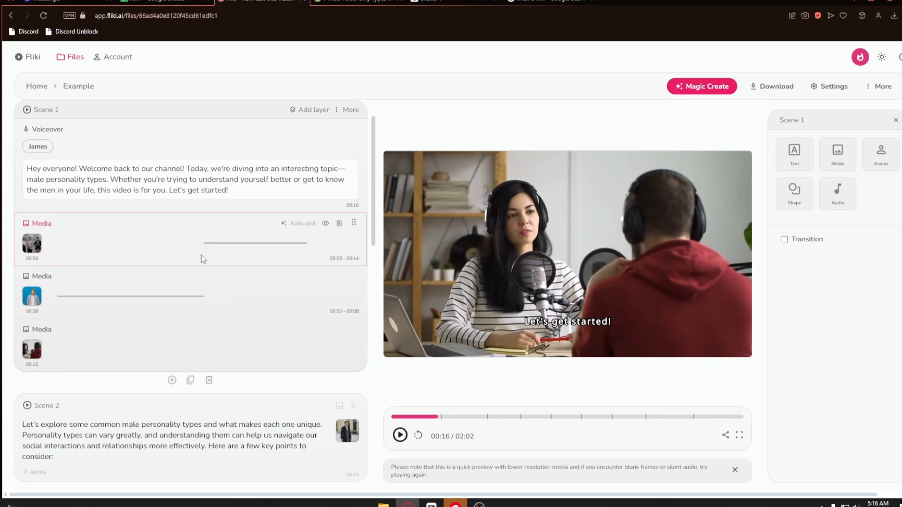
# - Auto-pick new footage for Scene 1's first listed media layer and check the stock and AI generation options for replacing it
pyautogui.click(301, 227)
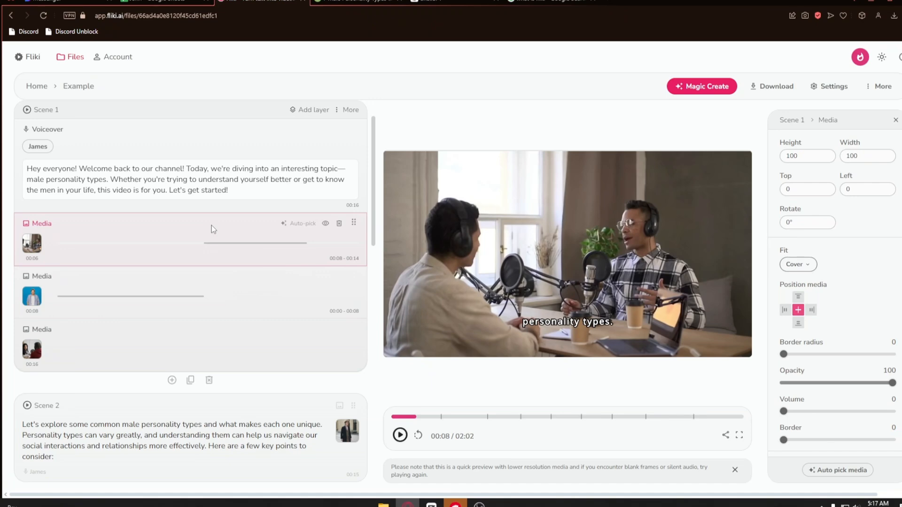
pyautogui.click(29, 244)
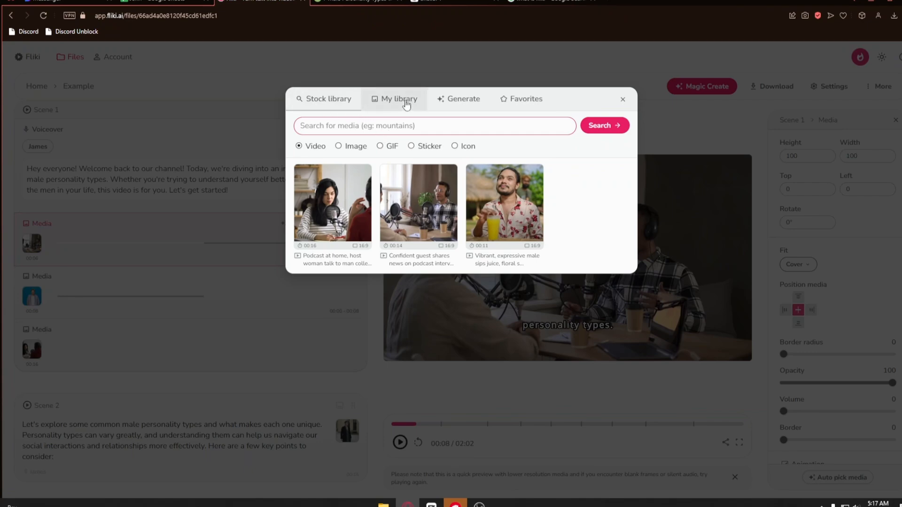
pyautogui.click(452, 99)
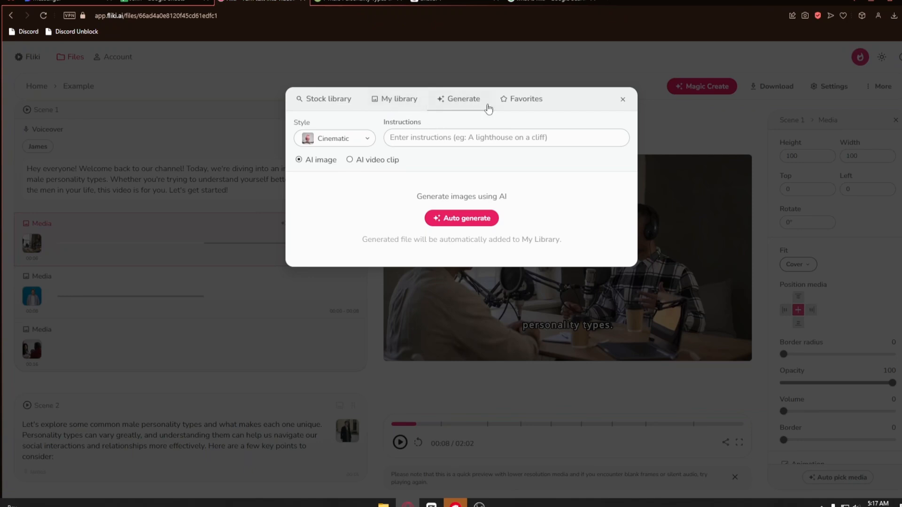
pyautogui.click(453, 138)
pyautogui.click(330, 101)
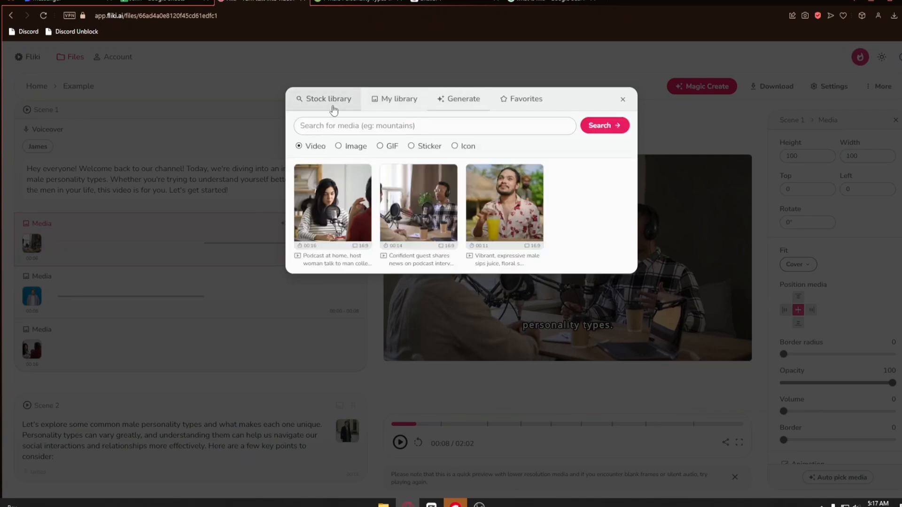
pyautogui.click(623, 101)
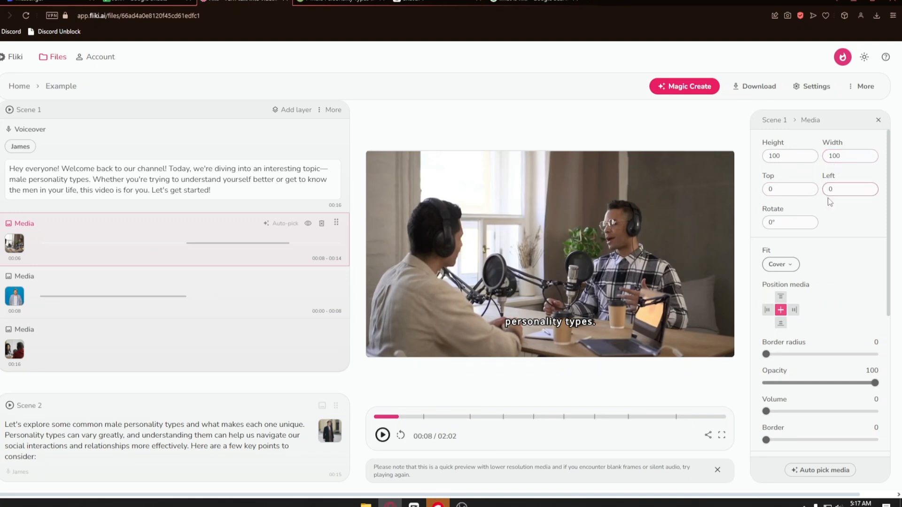
# - Set the border radius of Scene 1's first listed media layer to 15
pyautogui.scroll(-1, 789, 225)
pyautogui.scroll(-4, 790, 228)
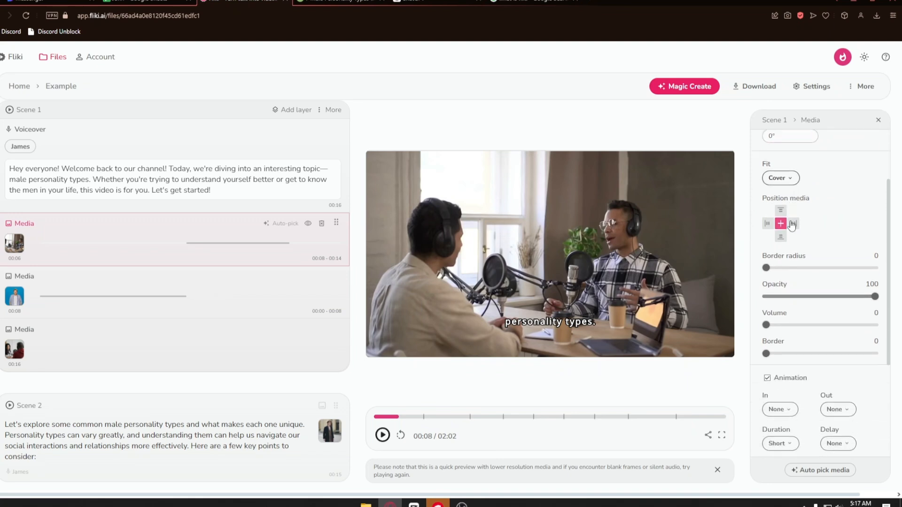
pyautogui.moveTo(766, 207)
pyautogui.mouseDown()
pyautogui.moveTo(836, 207)
pyautogui.moveTo(782, 207)
pyautogui.mouseUp()
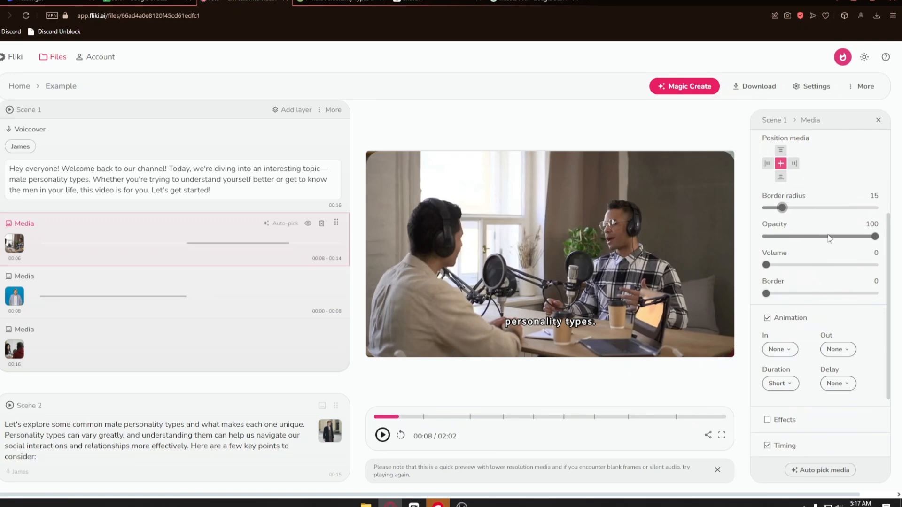
# - Set the animation of Scene 1's first listed media layer to Zoom in on entry and Zoom out on exit
pyautogui.moveTo(875, 237)
pyautogui.mouseDown()
pyautogui.moveTo(789, 236)
pyautogui.moveTo(876, 236)
pyautogui.mouseUp()
pyautogui.scroll(-1, 778, 278)
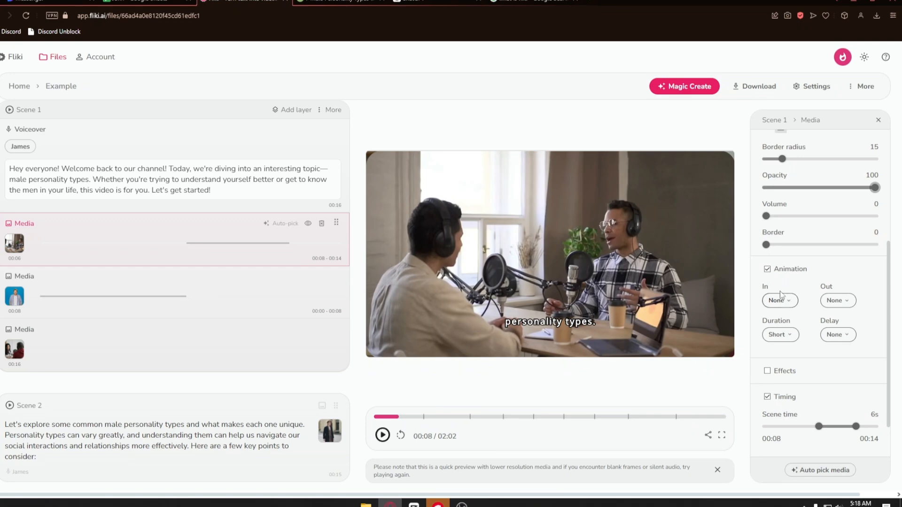
pyautogui.scroll(-1, 781, 295)
pyautogui.click(781, 256)
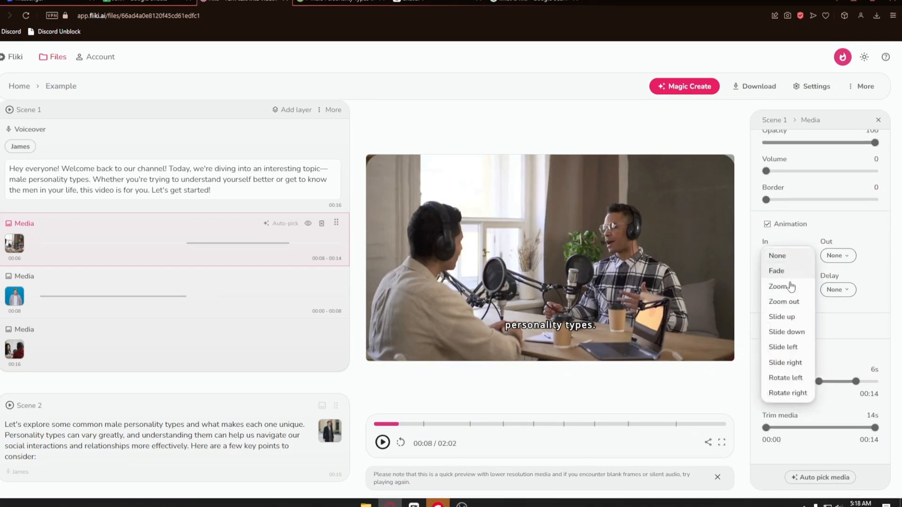
pyautogui.click(786, 287)
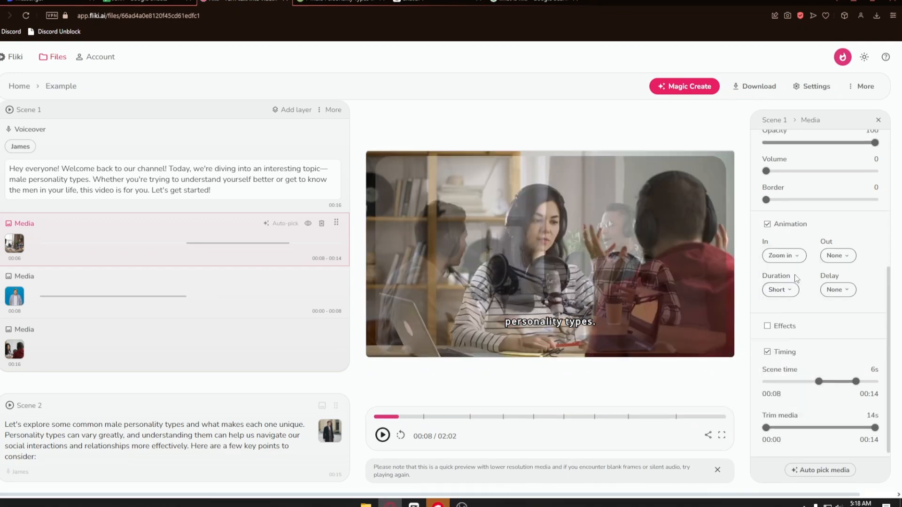
pyautogui.click(834, 257)
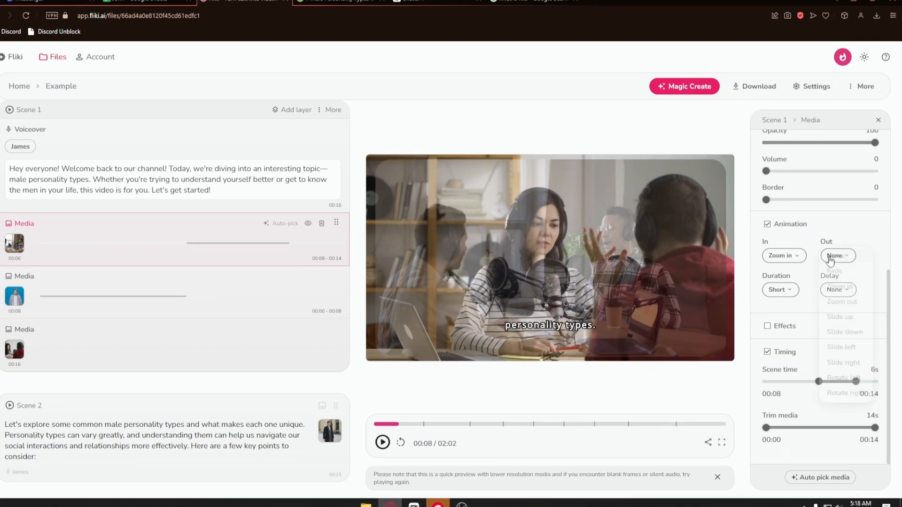
pyautogui.click(842, 301)
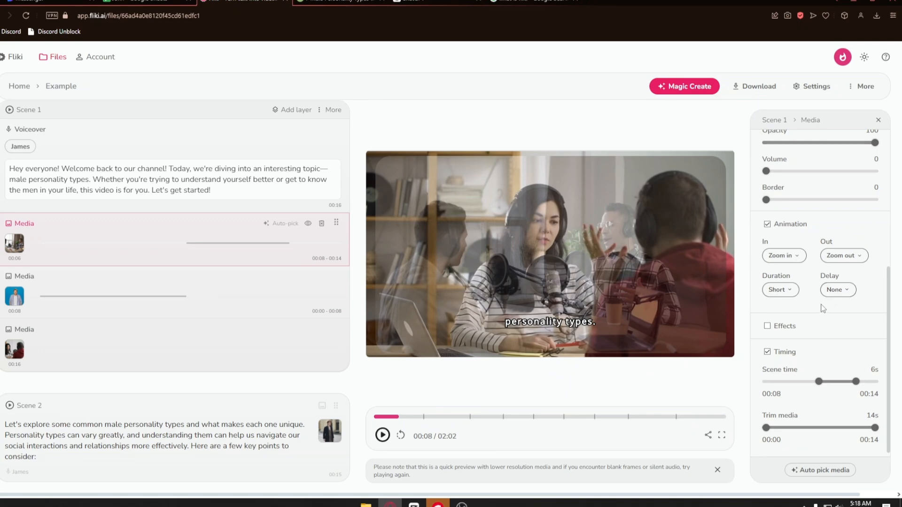
# - Enable effects for Scene 1's first listed media layer and add a Zoom effect
pyautogui.scroll(-1, 770, 317)
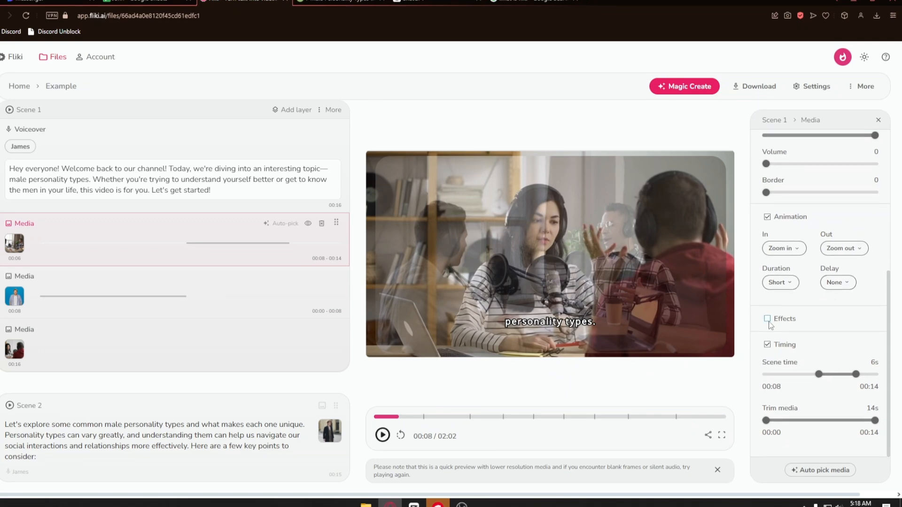
pyautogui.click(768, 319)
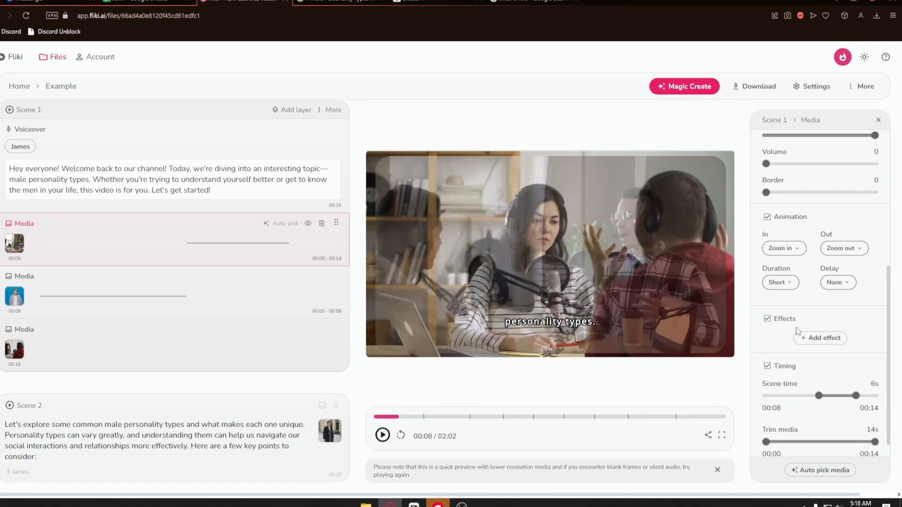
pyautogui.click(779, 340)
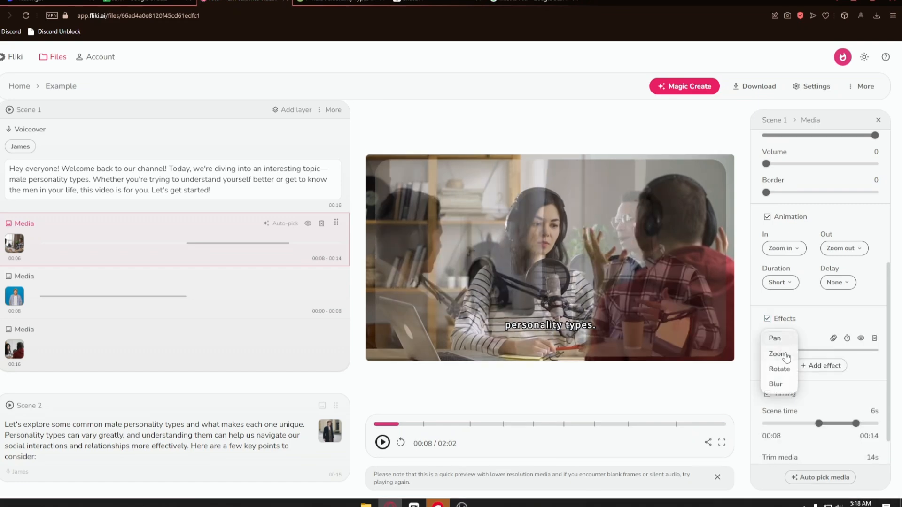
pyautogui.click(783, 357)
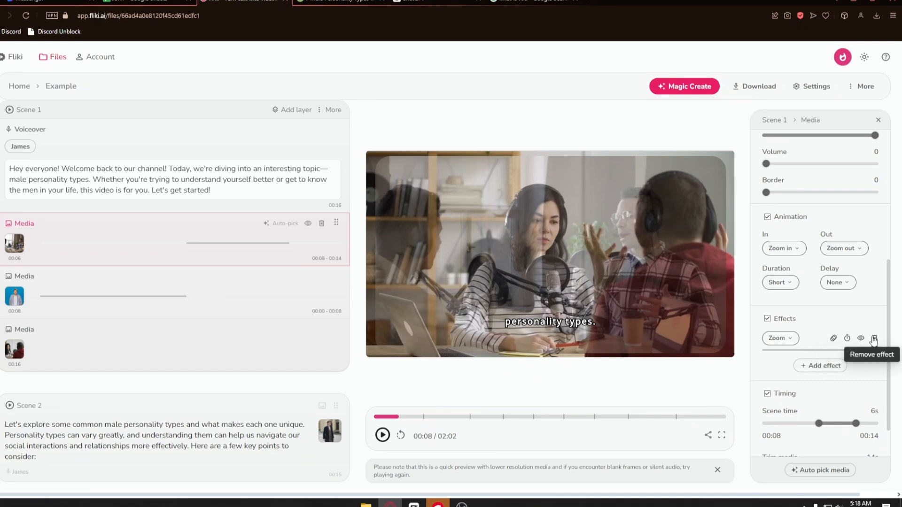
# - Review the timing and trim settings of Scene 1's first listed media layer, and the settings of its second media layer
pyautogui.scroll(-2, 873, 339)
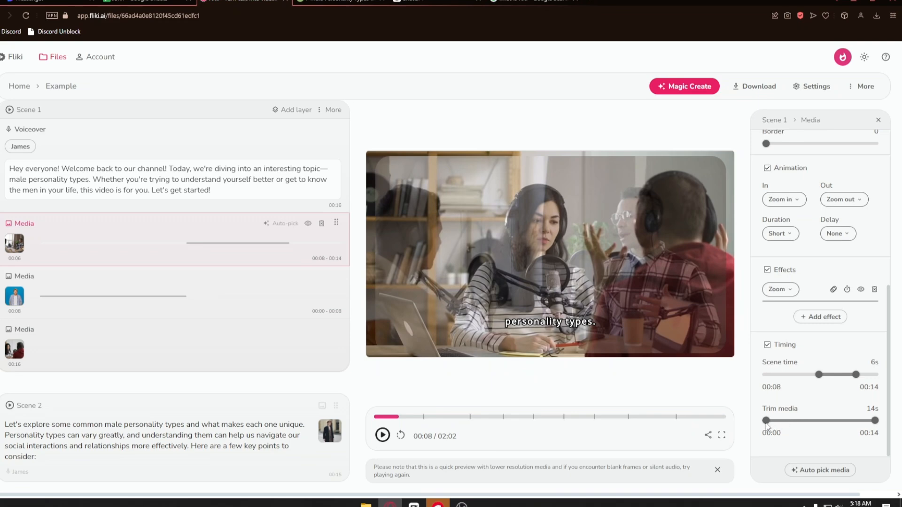
pyautogui.moveTo(875, 421)
pyautogui.mouseDown()
pyautogui.moveTo(822, 422)
pyautogui.moveTo(877, 426)
pyautogui.mouseUp()
pyautogui.click(880, 423)
pyautogui.scroll(6, 826, 368)
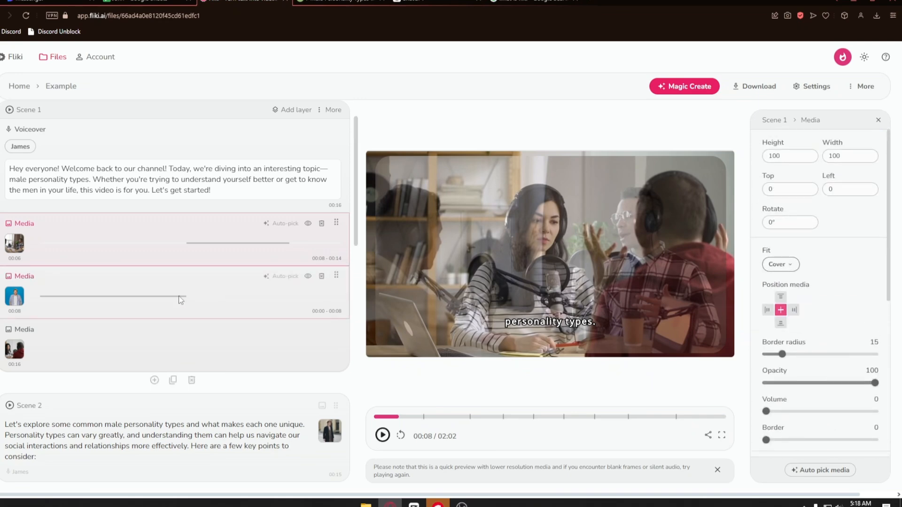
pyautogui.click(212, 285)
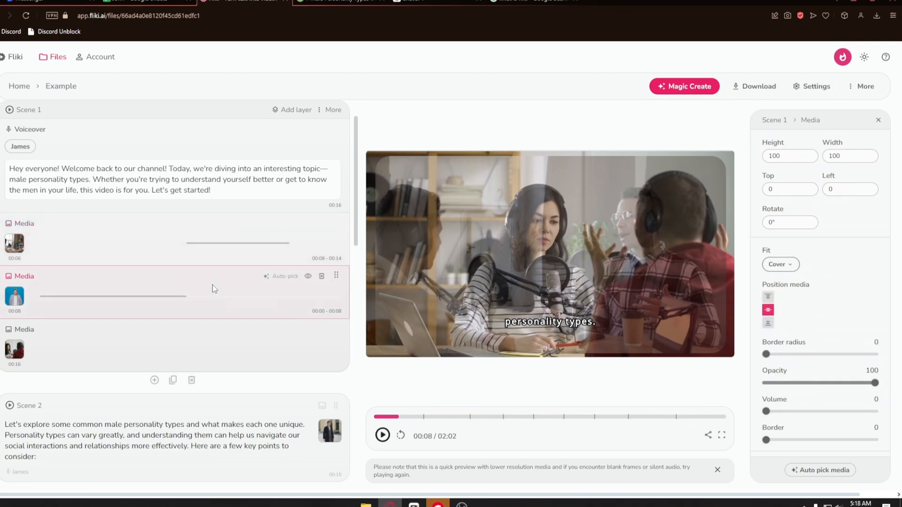
pyautogui.scroll(-4, 840, 334)
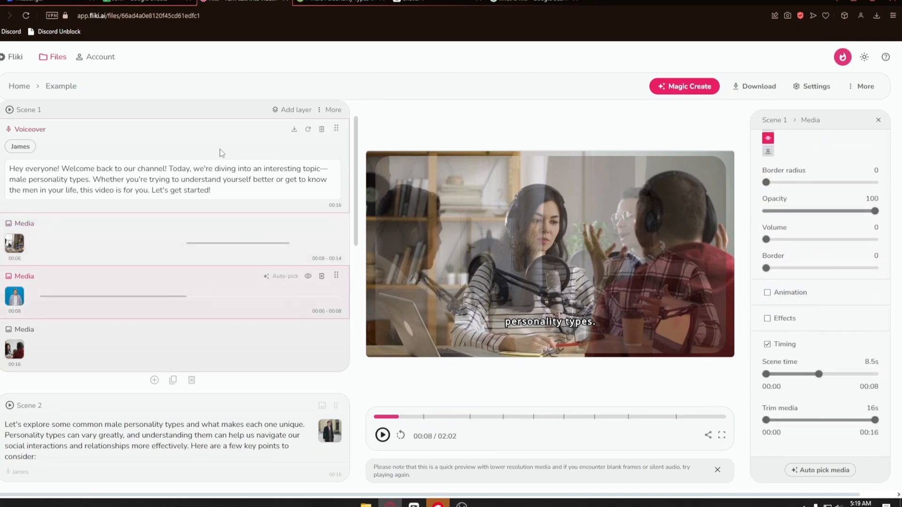
# - Change the subtitle font of Scene 1's voiceover to Oswald
pyautogui.click(258, 141)
pyautogui.scroll(-2, 836, 296)
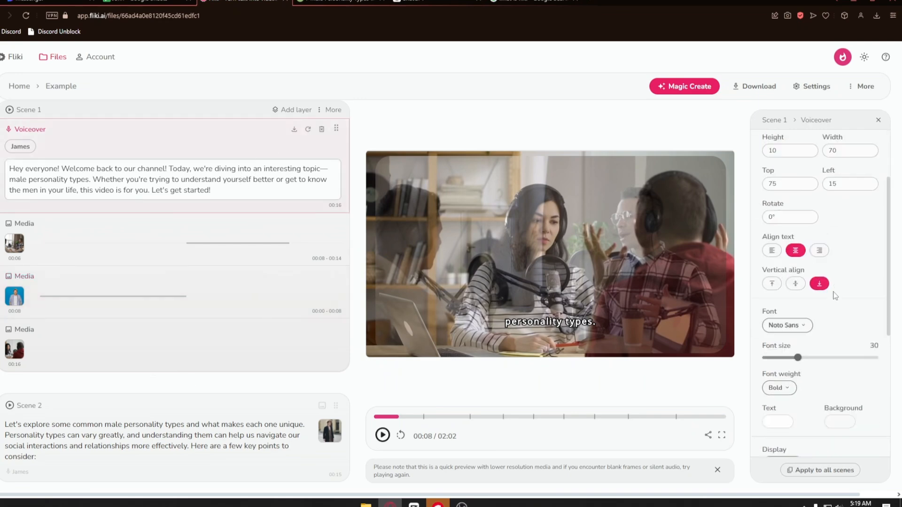
pyautogui.scroll(2, 834, 295)
pyautogui.scroll(-3, 799, 287)
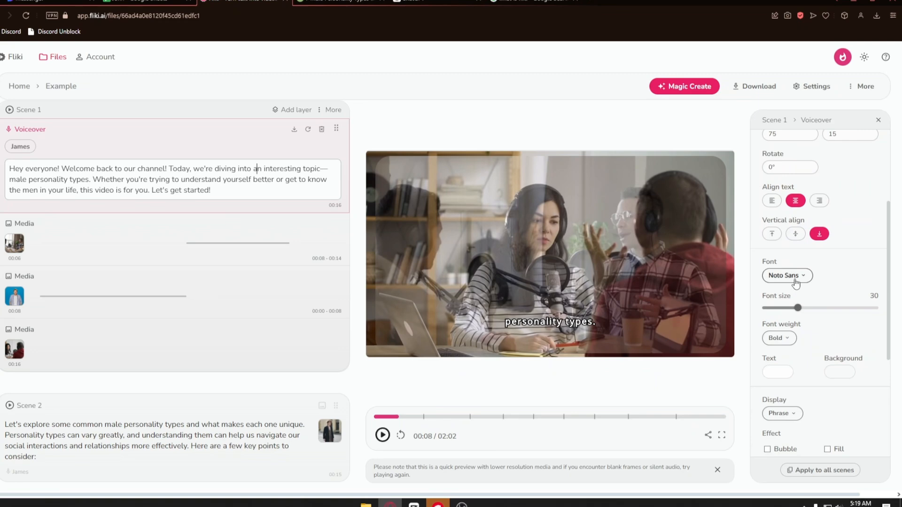
pyautogui.scroll(-1, 795, 282)
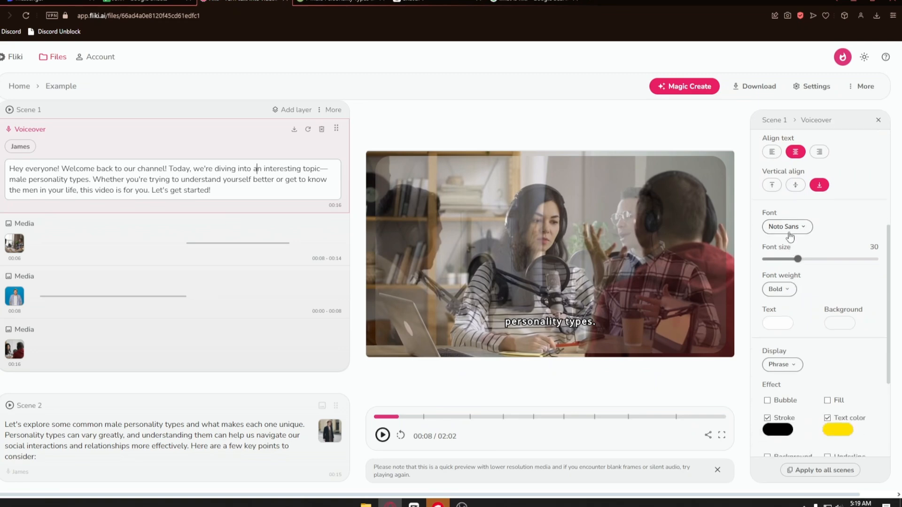
pyautogui.click(790, 235)
pyautogui.click(797, 269)
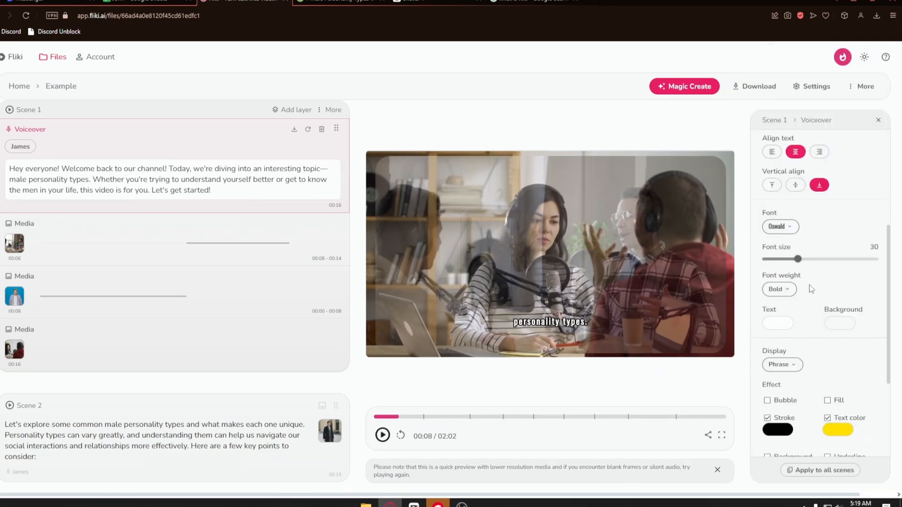
# - Review the remaining voiceover and subtitle settings of Scene 1, and apply them to the voiceover layers in all scenes
pyautogui.scroll(-1, 801, 281)
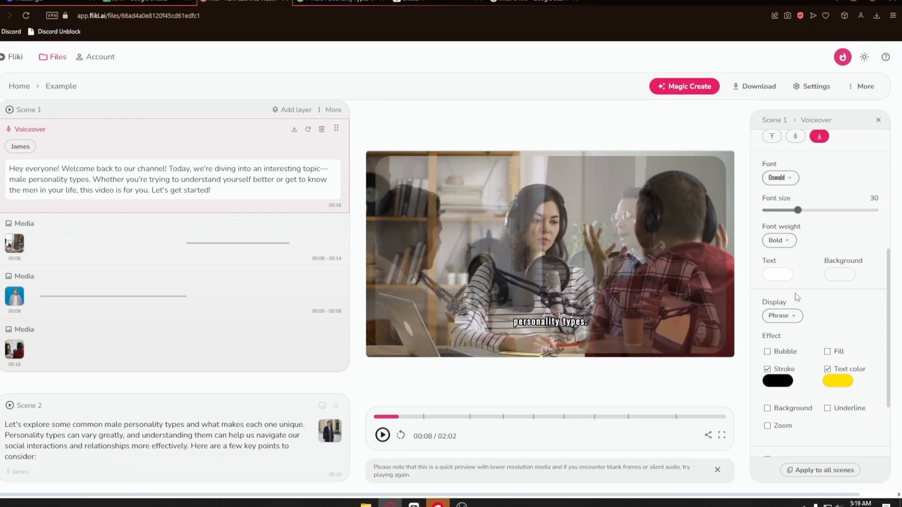
pyautogui.scroll(-1, 792, 306)
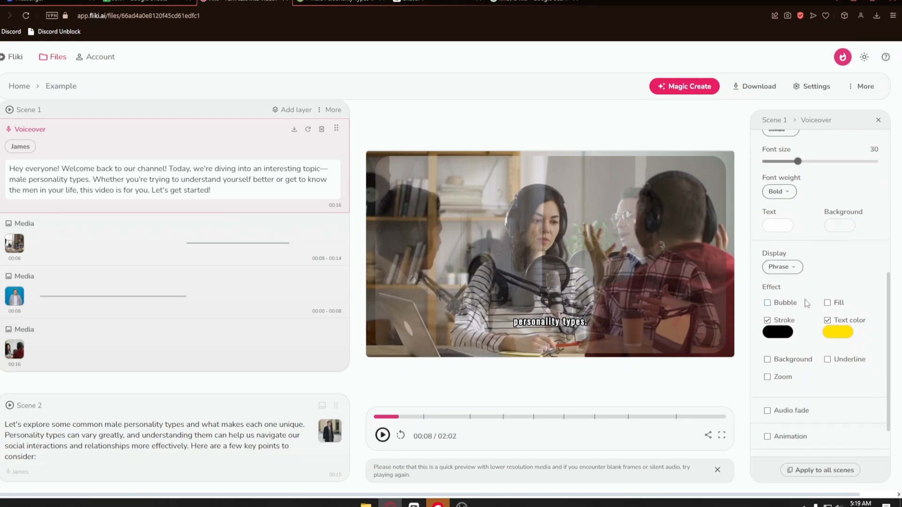
pyautogui.scroll(-1, 823, 304)
pyautogui.scroll(4, 820, 376)
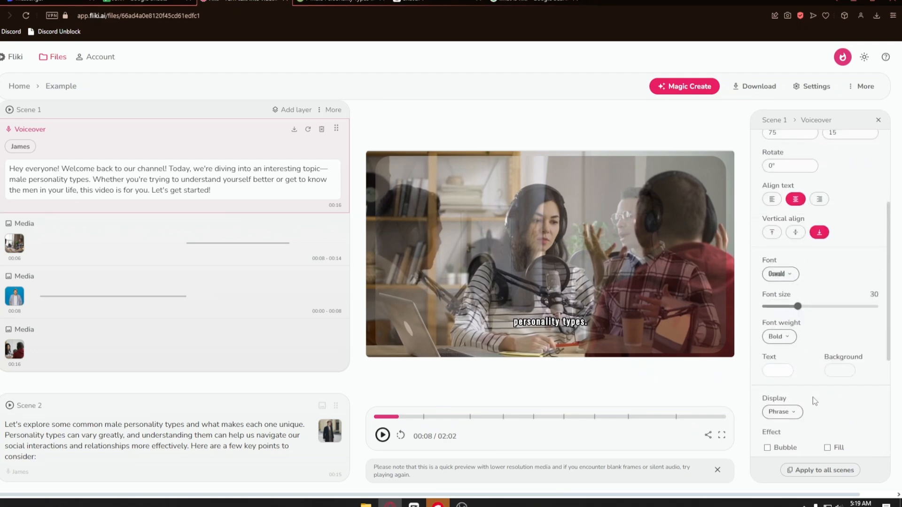
pyautogui.scroll(3, 815, 401)
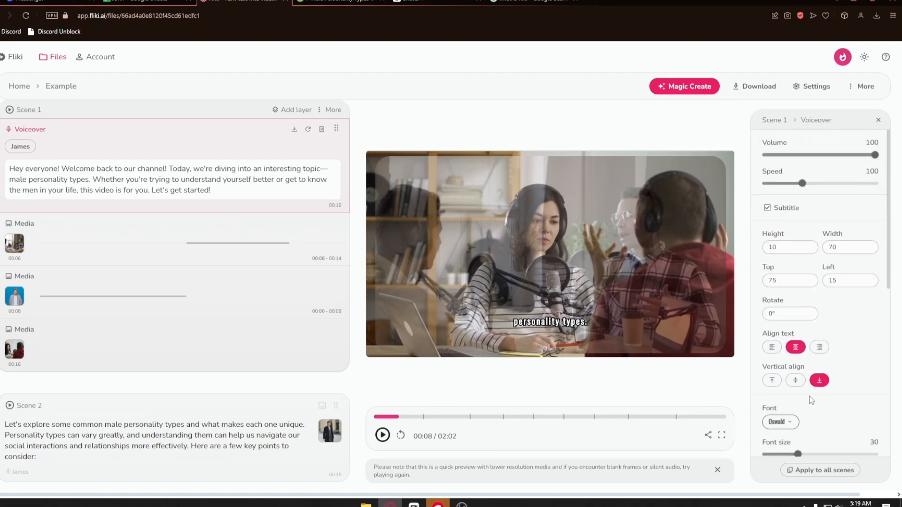
pyautogui.scroll(-1, 836, 314)
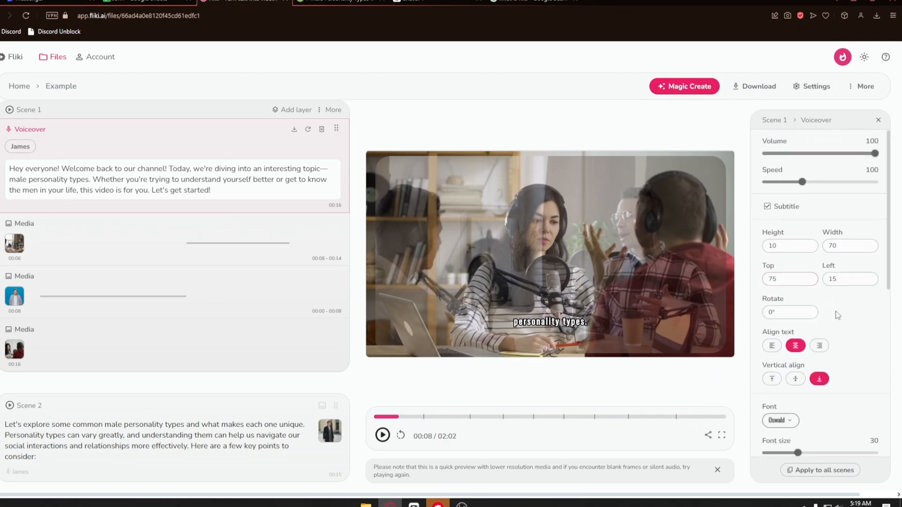
pyautogui.scroll(-7, 846, 347)
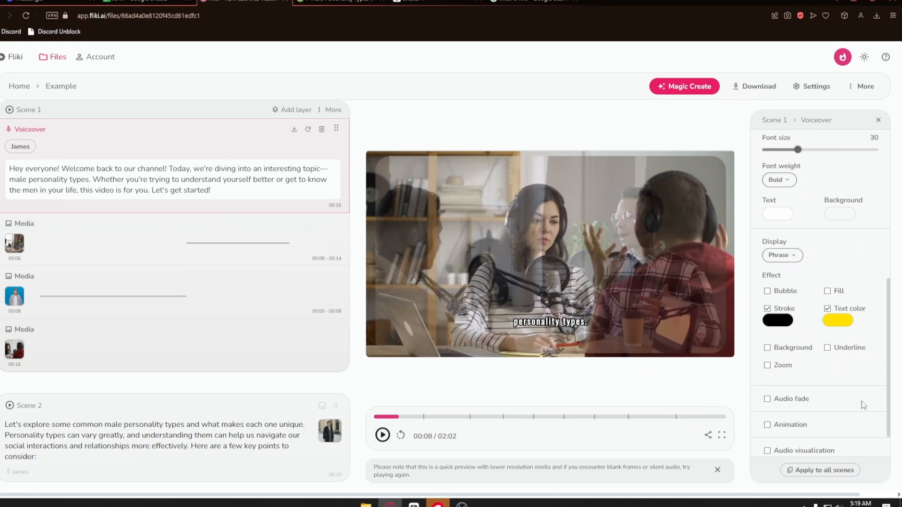
pyautogui.click(820, 473)
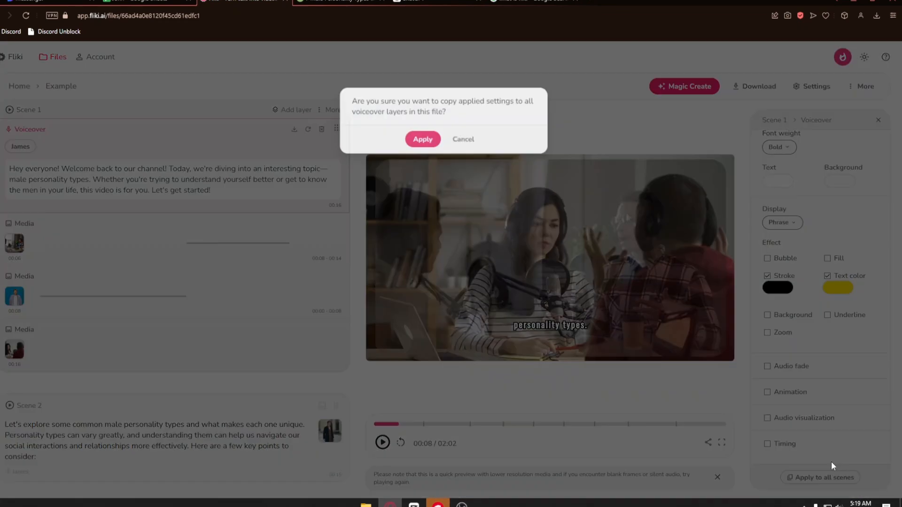
pyautogui.click(422, 141)
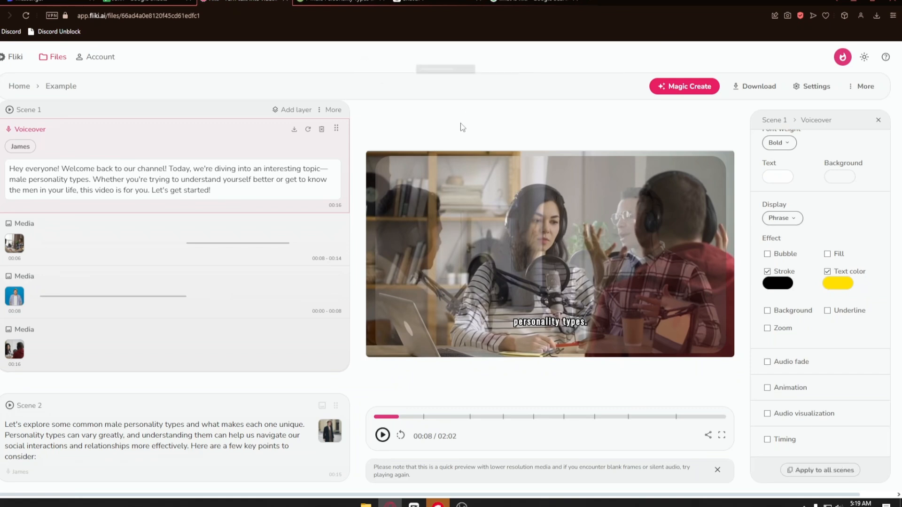
# - Look through the available US English voices for Scene 1's voiceover and close the voice selection
pyautogui.scroll(-4, 247, 308)
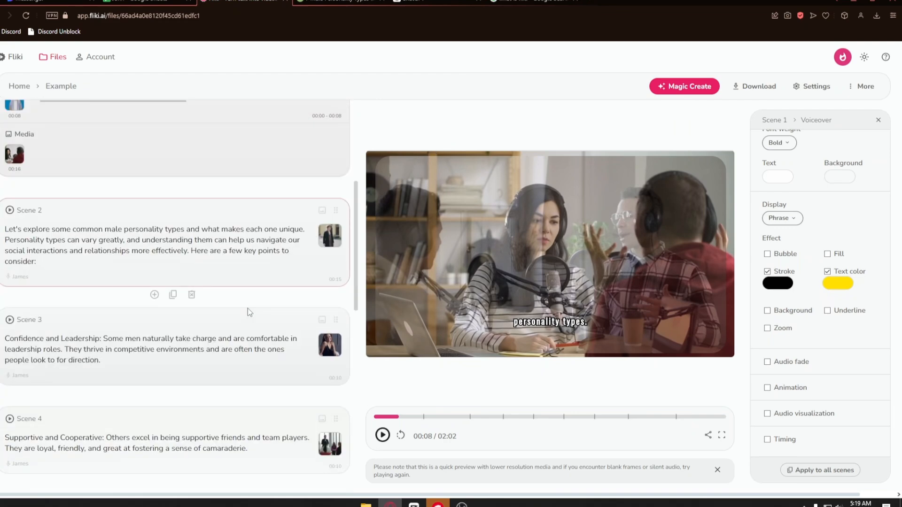
pyautogui.scroll(4, 243, 316)
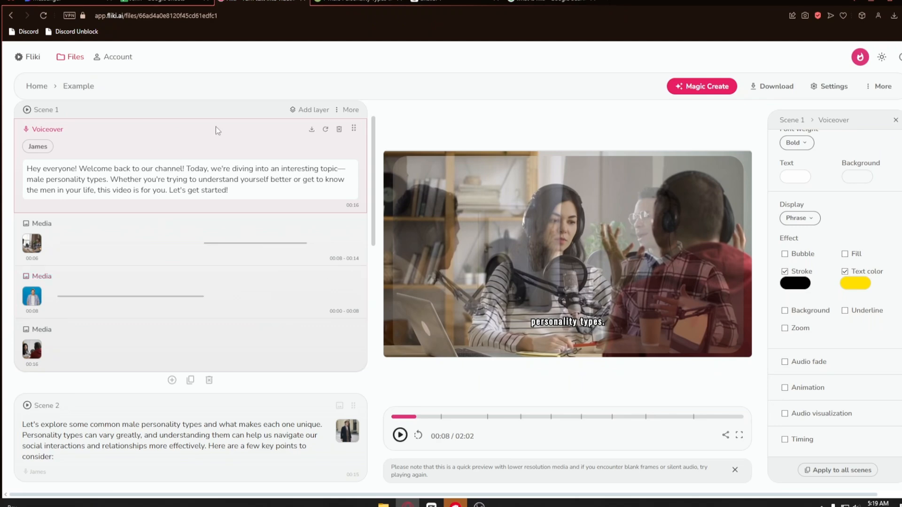
pyautogui.click(50, 146)
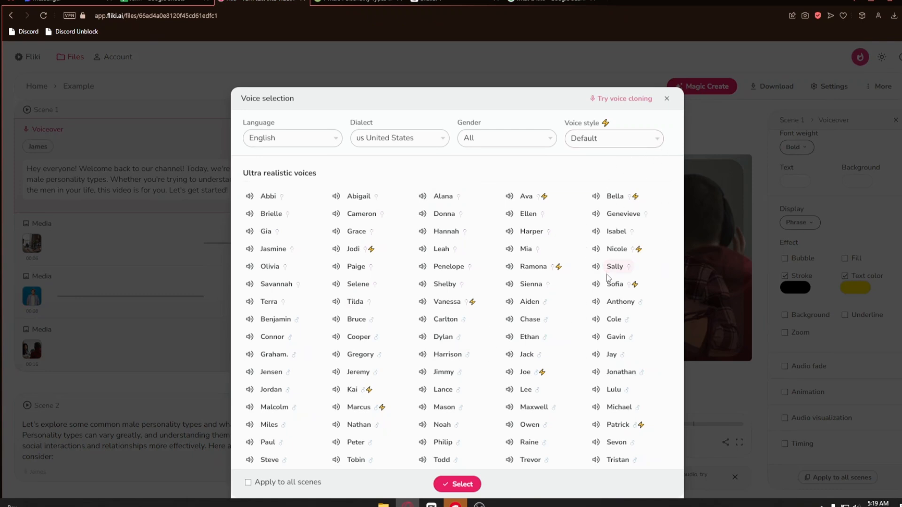
pyautogui.click(667, 99)
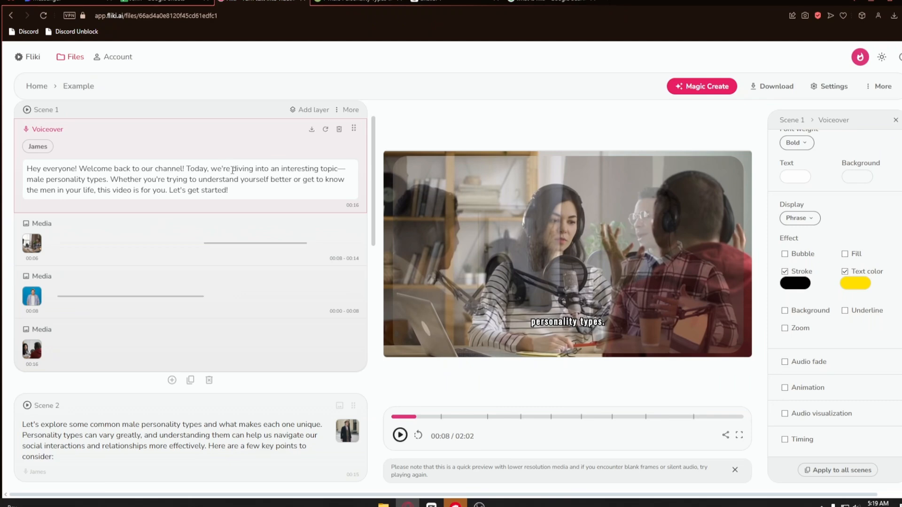
# - Look over the remaining scenes and open the video's download settings with 1080p as the export resolution
pyautogui.scroll(-5, 216, 272)
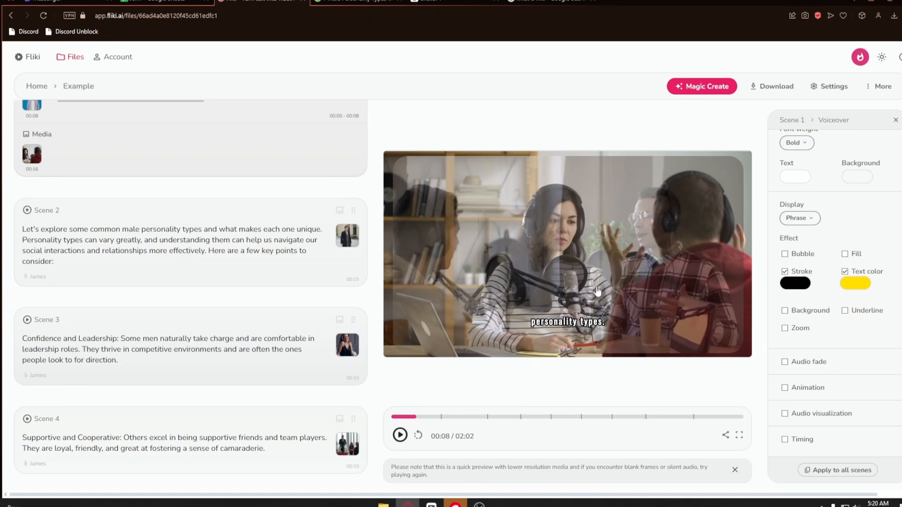
pyautogui.scroll(-15, 218, 322)
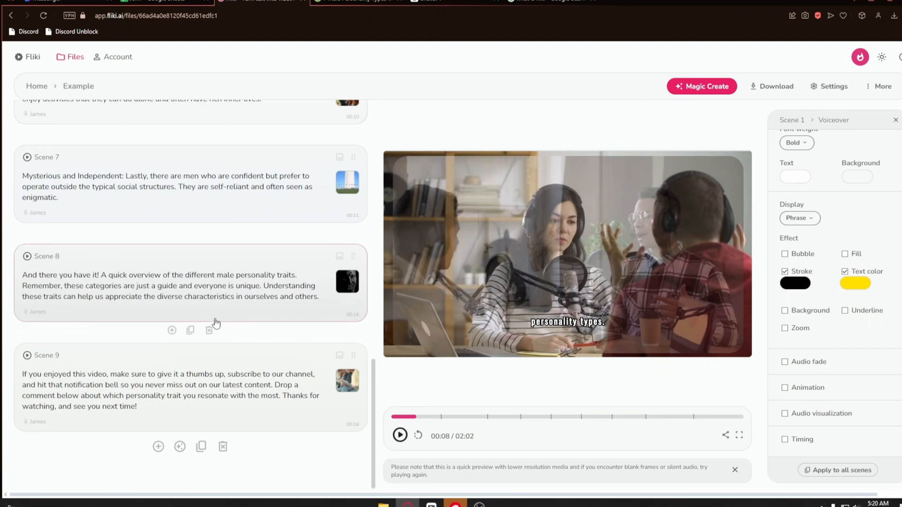
pyautogui.scroll(12, 216, 323)
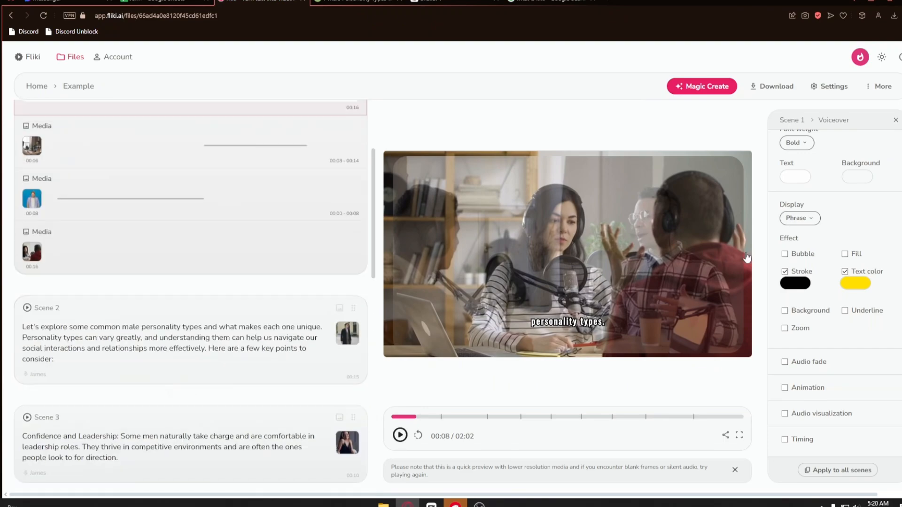
pyautogui.click(776, 90)
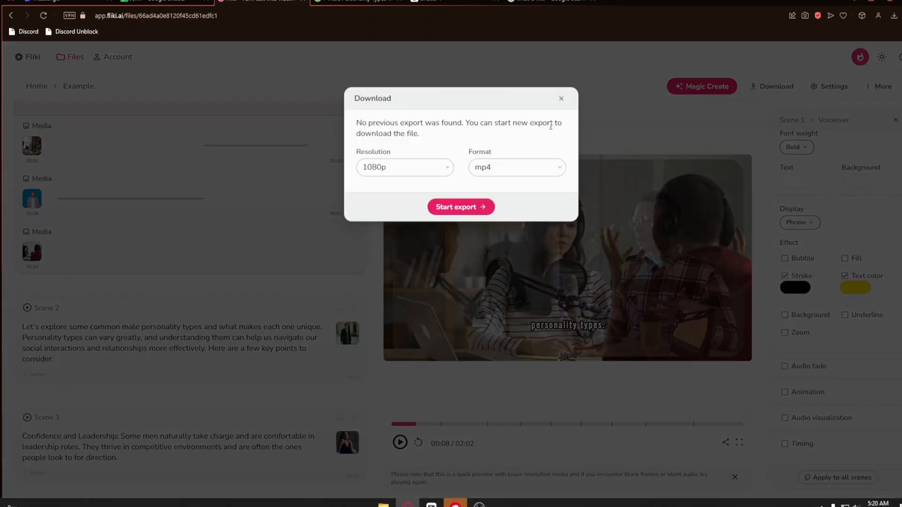
pyautogui.click(416, 168)
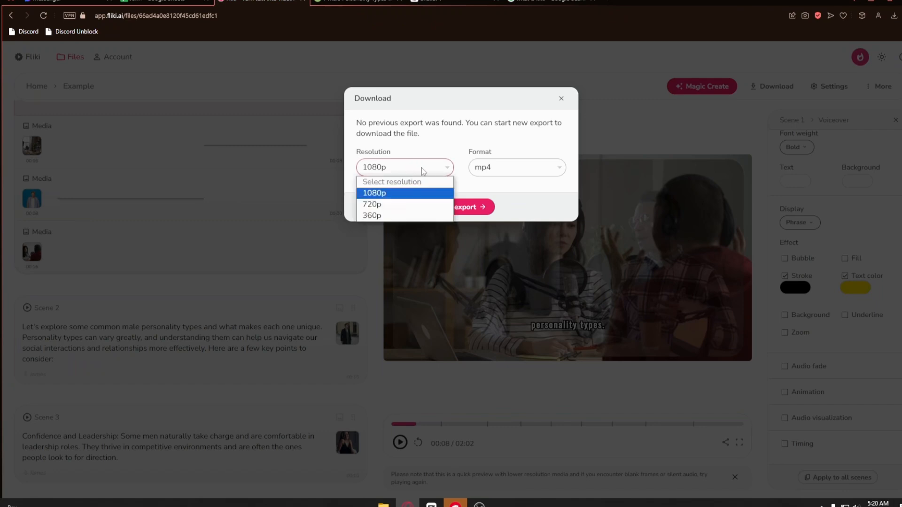
pyautogui.click(422, 168)
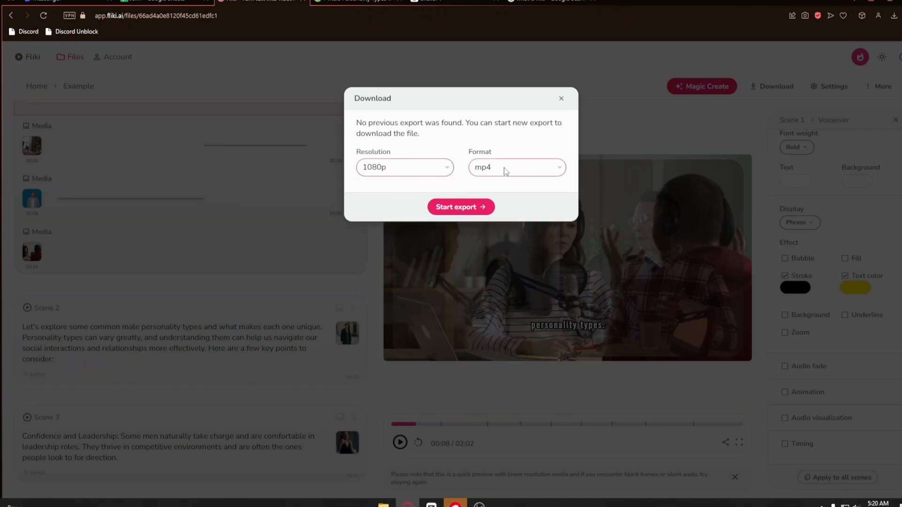